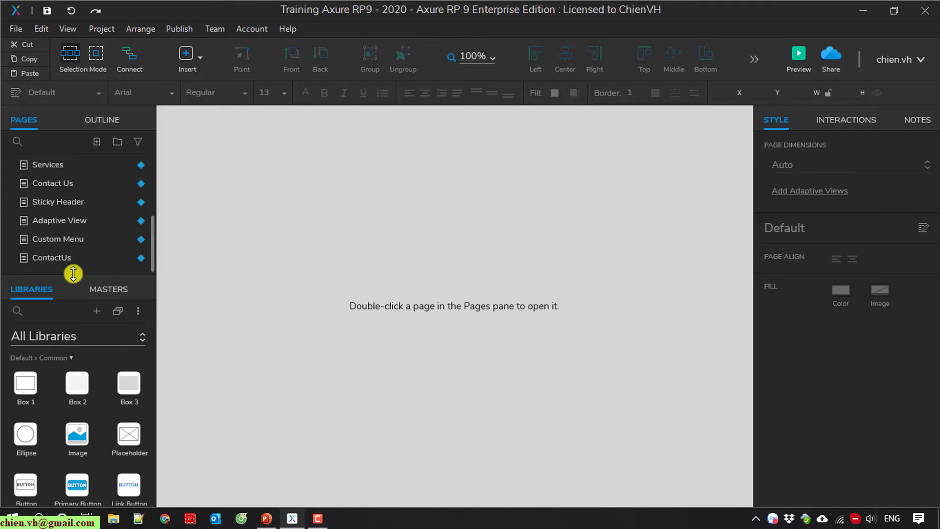
# Add a new page named News Landing and open it for editing
pyautogui.scroll(3, 73, 273)
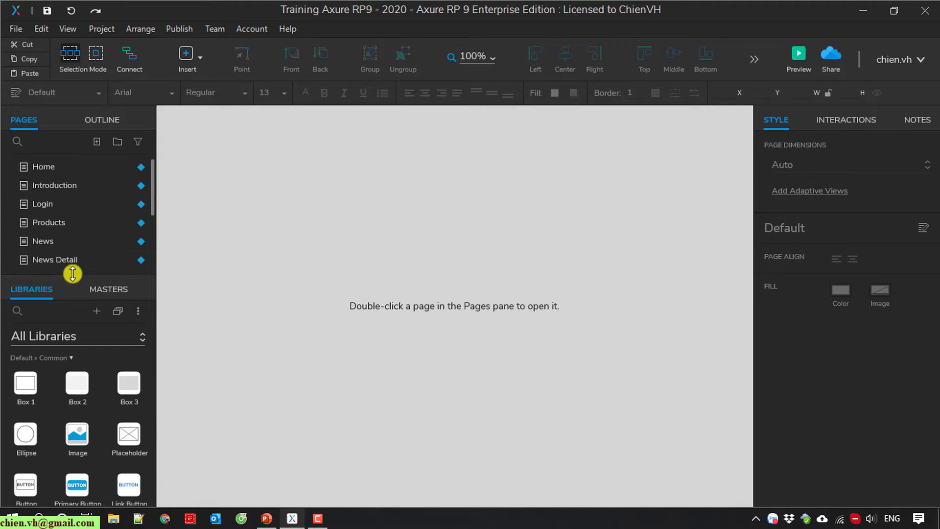
pyautogui.scroll(-3, 73, 273)
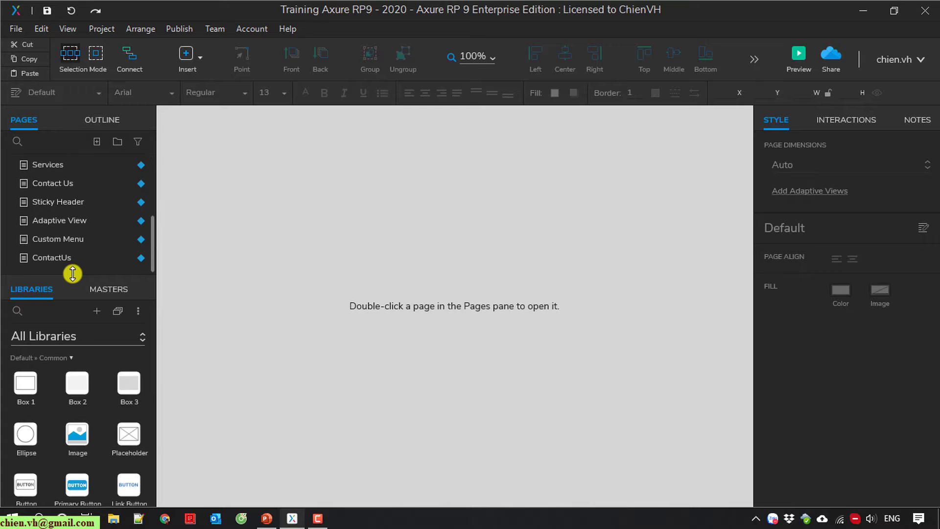
pyautogui.click(97, 141)
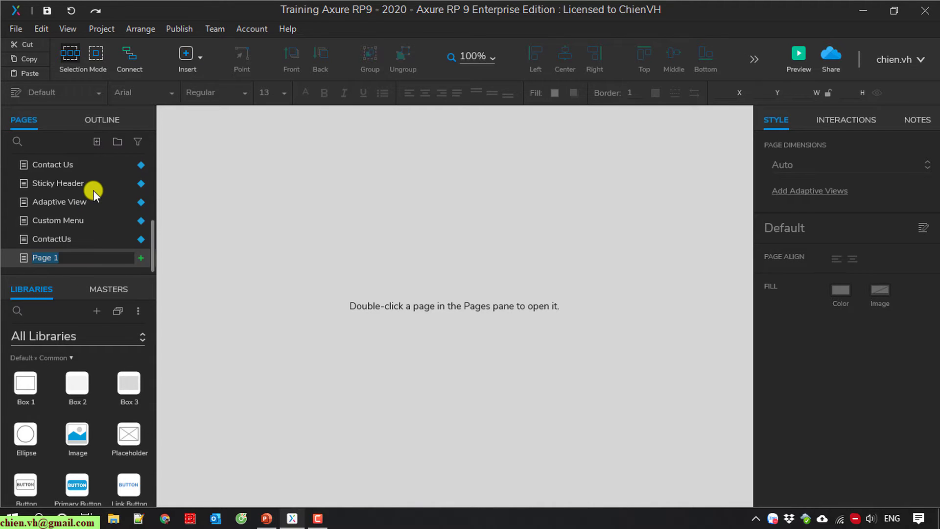
pyautogui.write('News Landing')
pyautogui.press('Return')
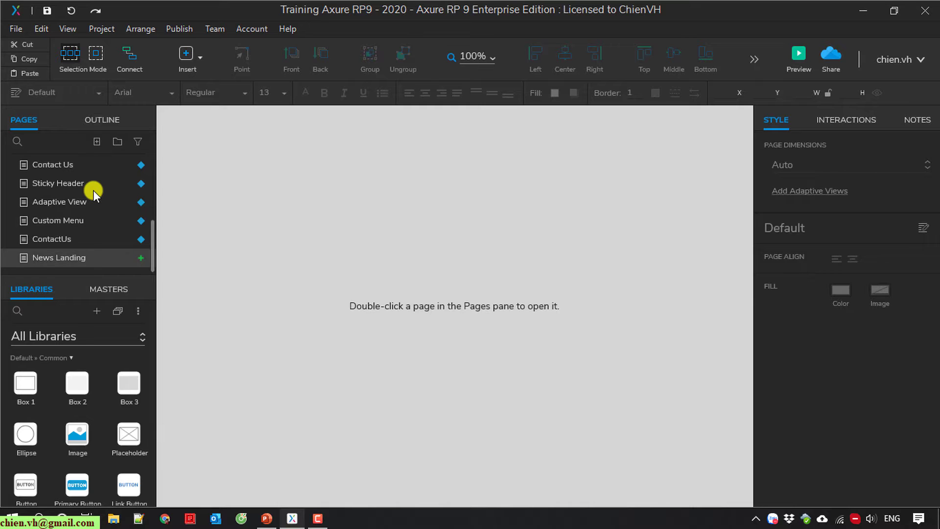
pyautogui.doubleClick(79, 257)
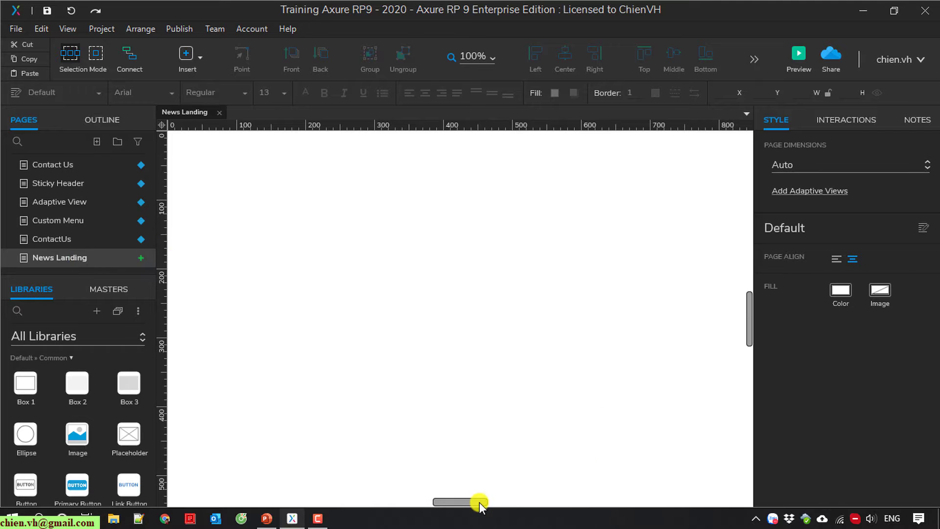
# Place a Heading 1 near the top left and retype it as 'News Listing'
pyautogui.hscroll(-2, 479, 503)
pyautogui.scroll(3, 377, 388)
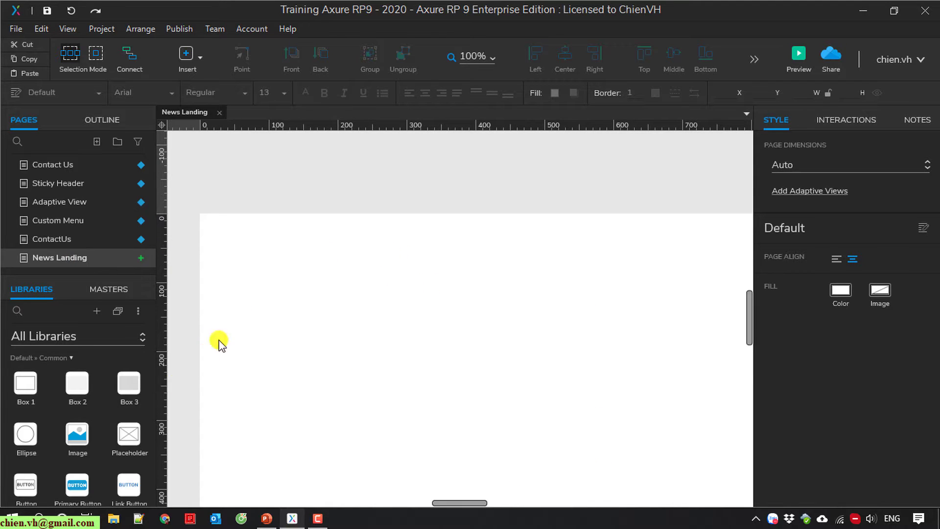
pyautogui.scroll(-3, 100, 405)
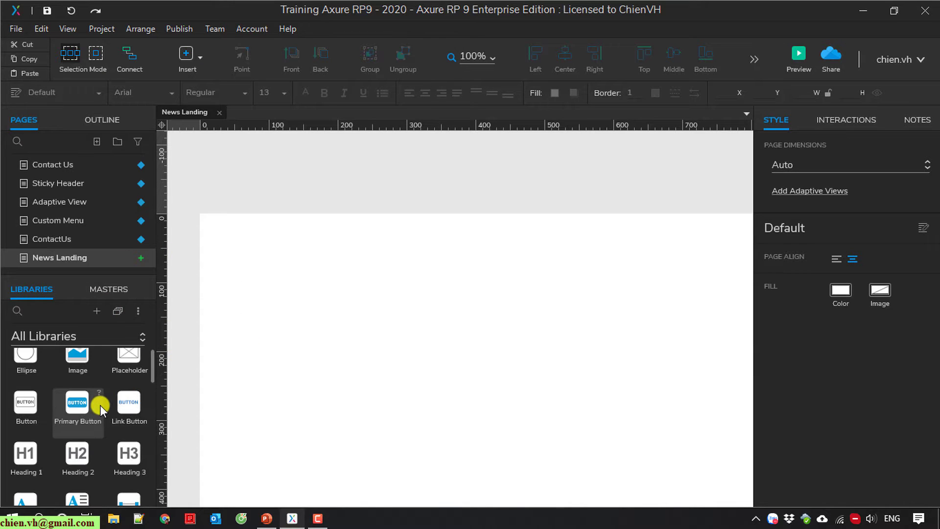
pyautogui.scroll(-2, 108, 471)
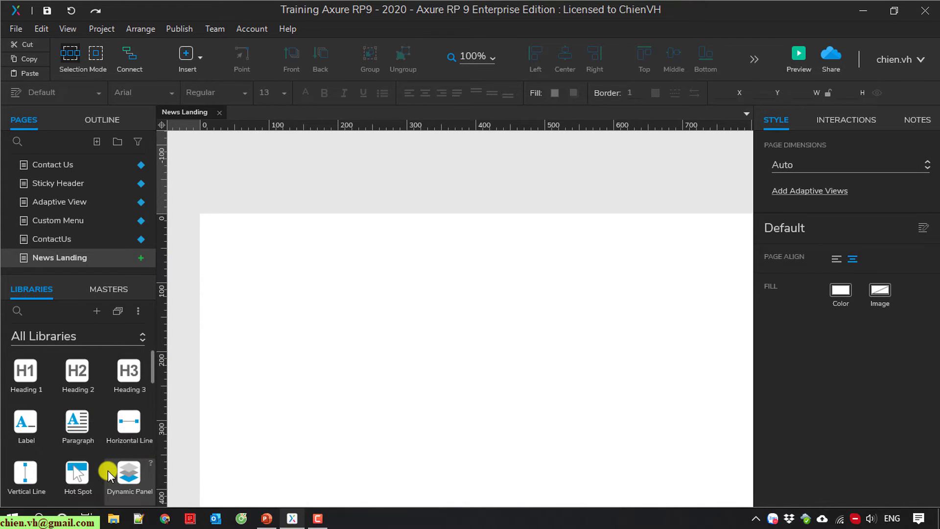
pyautogui.moveTo(28, 384); pyautogui.dragTo(224, 286)
pyautogui.doubleClick(258, 296)
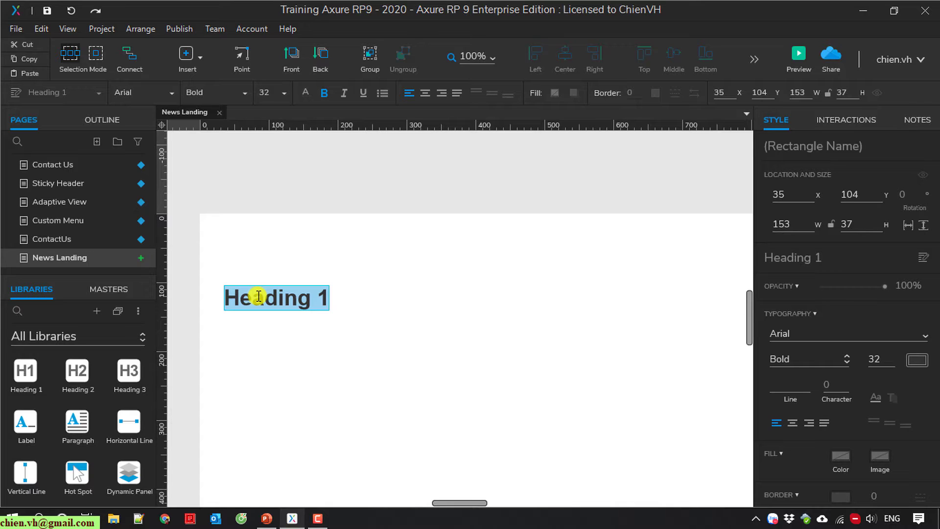
pyautogui.write('News La')
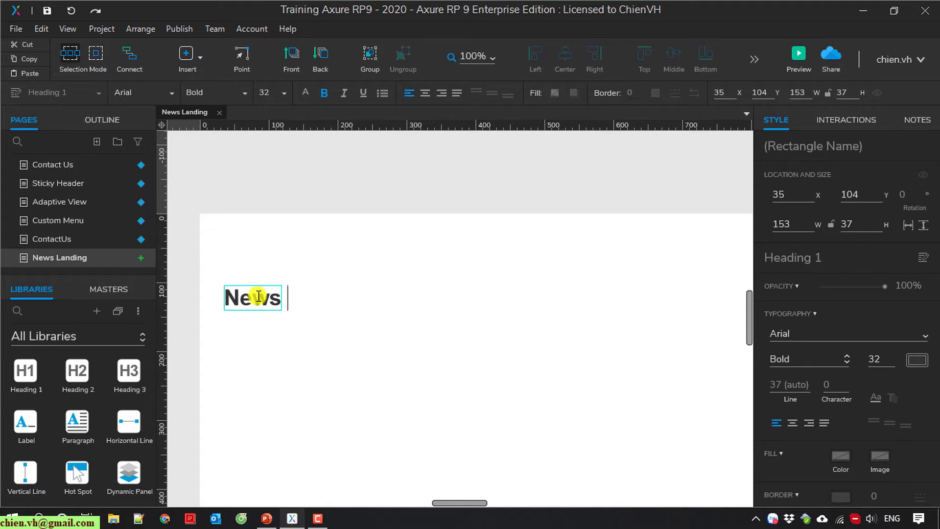
pyautogui.press('BackSpace')
pyautogui.press('BackSpace')
pyautogui.write('Listing')
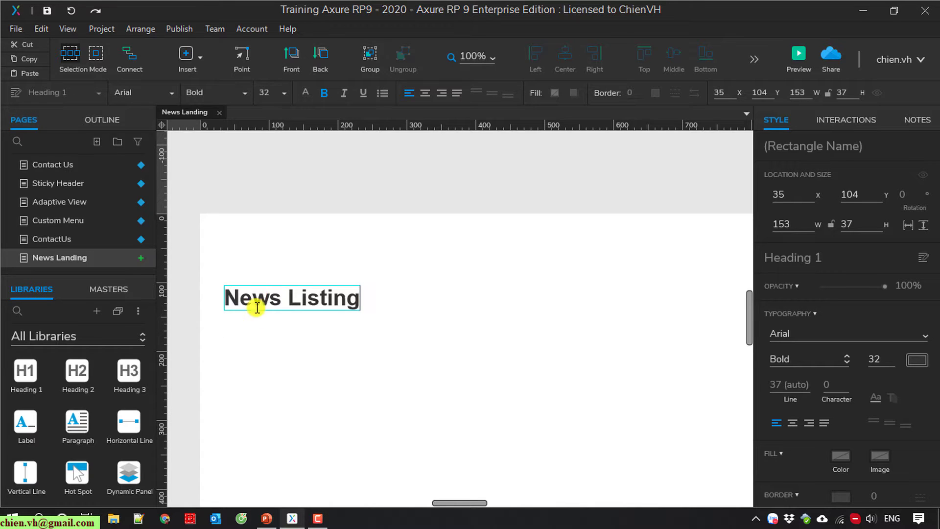
pyautogui.click(301, 345)
pyautogui.scroll(-3, 406, 323)
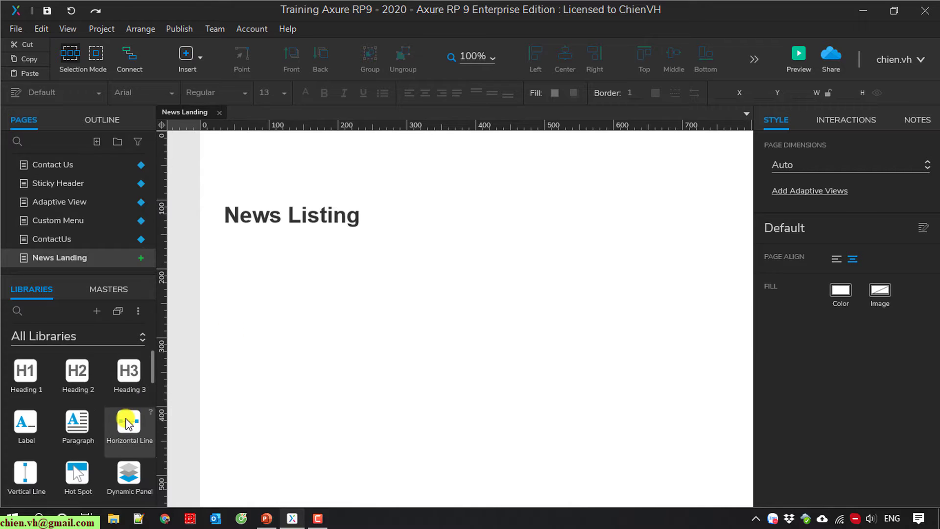
# Find the Repeater by searching 'repea', place it below the heading, then clear the search
pyautogui.click(15, 310)
pyautogui.write('rep')
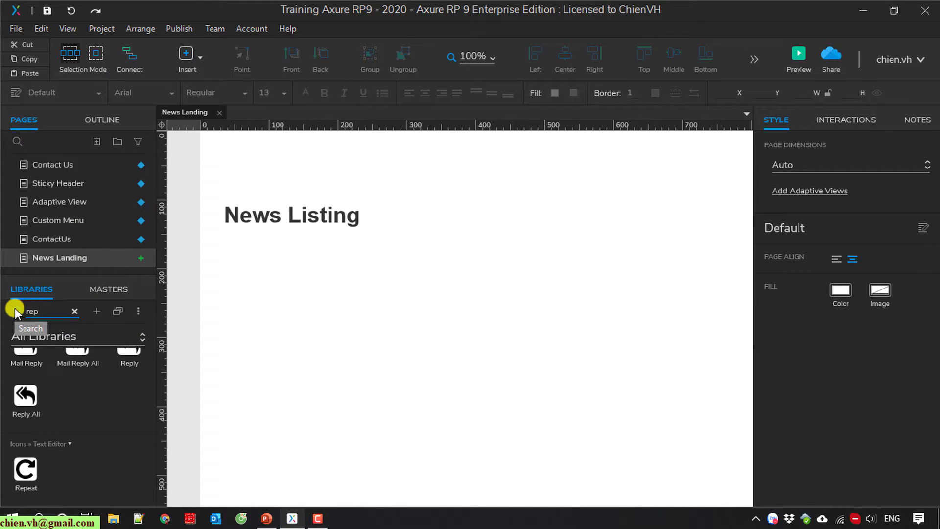
pyautogui.write('ea')
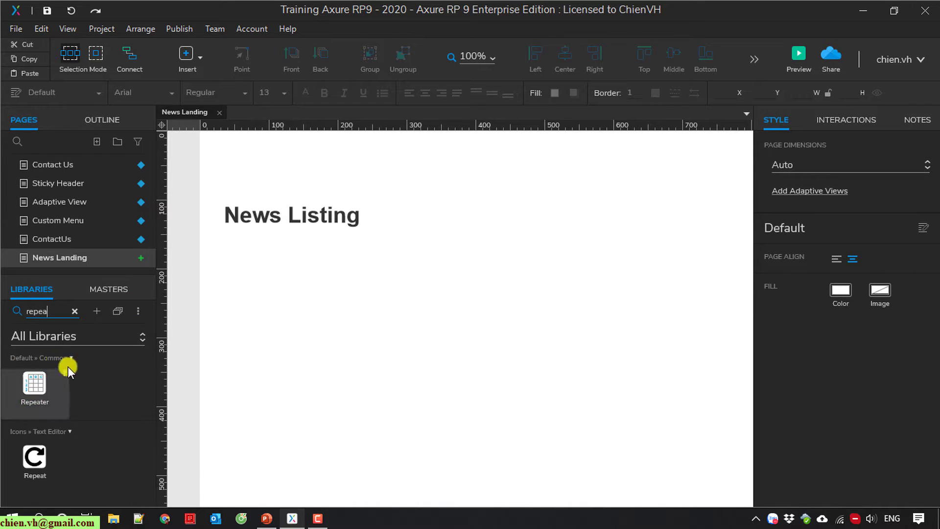
pyautogui.moveTo(34, 385); pyautogui.dragTo(301, 260)
pyautogui.click(462, 283)
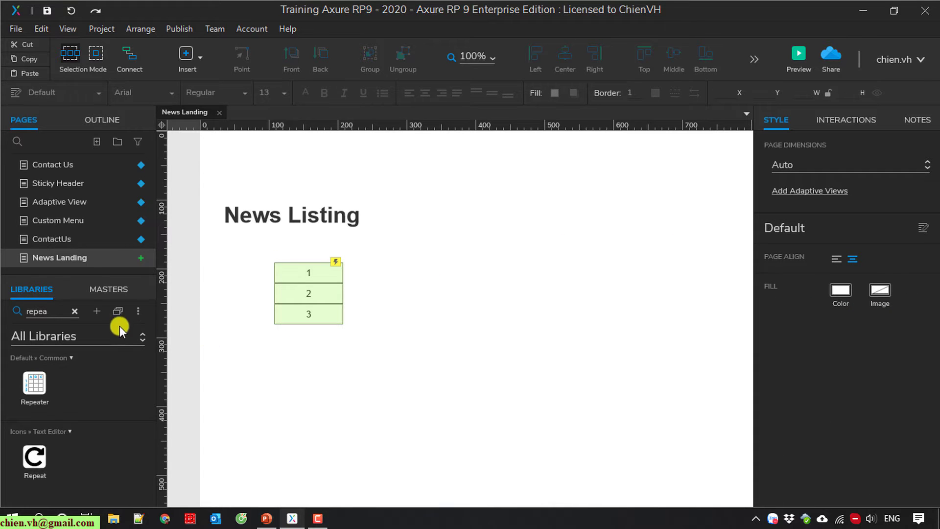
pyautogui.click(73, 309)
pyautogui.press('BackSpace')
pyautogui.press('BackSpace')
pyautogui.press('BackSpace')
pyautogui.press('BackSpace')
pyautogui.press('BackSpace')
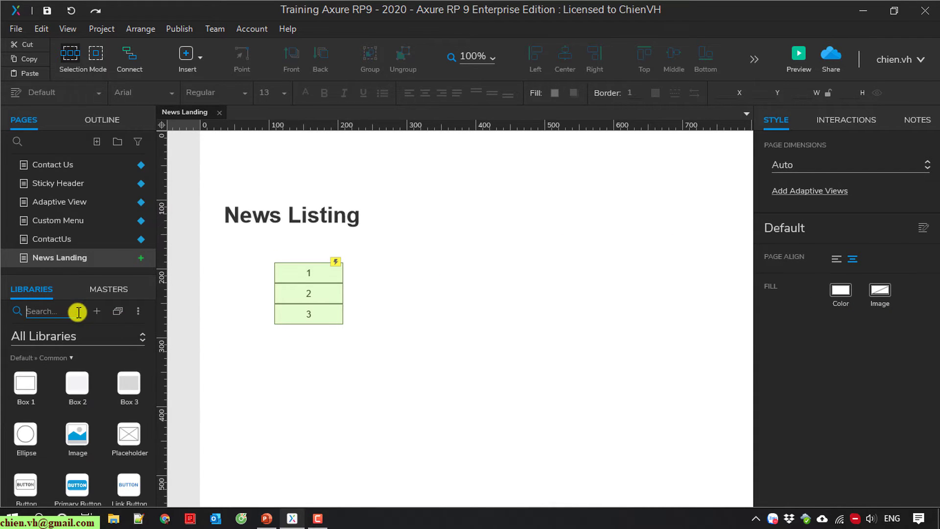
# Open the repeater's item editor and delete its default rectangle via the Outline
pyautogui.doubleClick(303, 273)
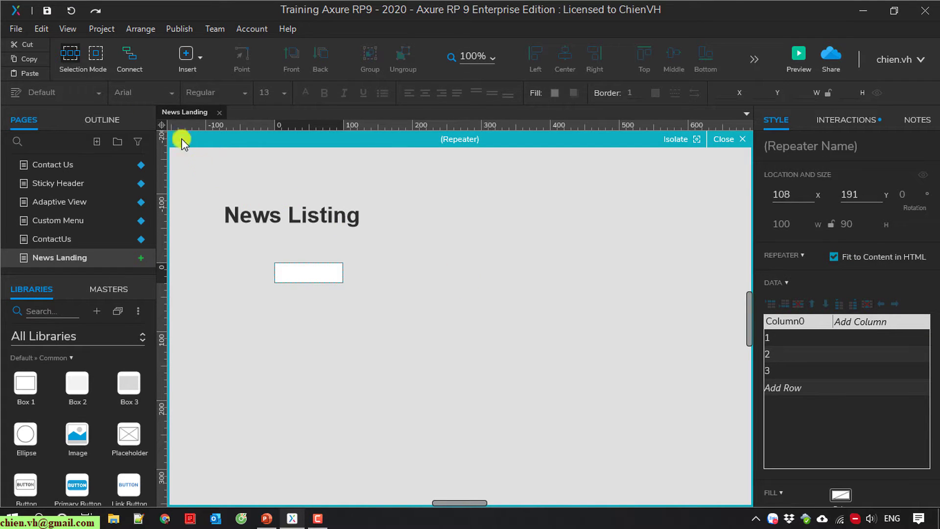
pyautogui.click(102, 120)
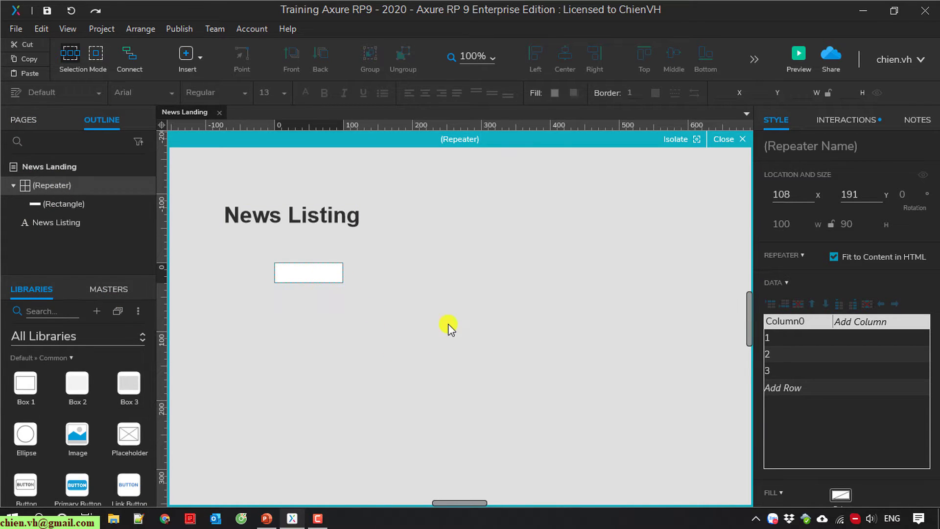
pyautogui.click(308, 275)
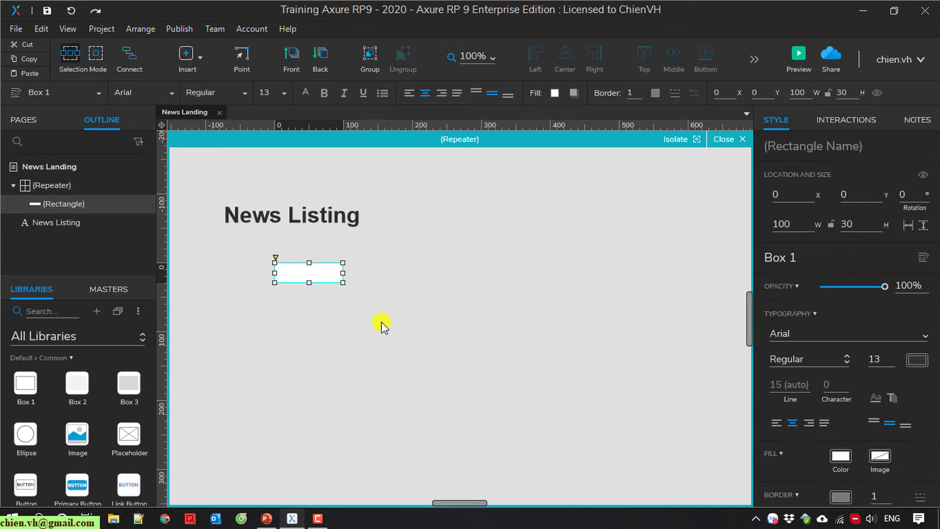
pyautogui.press('Delete')
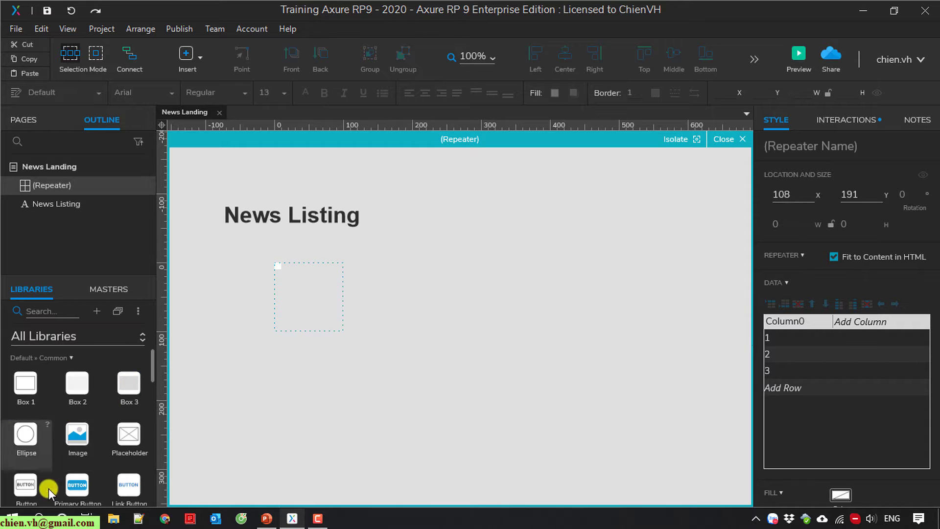
# Place an image placeholder at the item's top-left and a Heading 3 just beneath it
pyautogui.moveTo(161, 412); pyautogui.dragTo(275, 266)
pyautogui.click(603, 326)
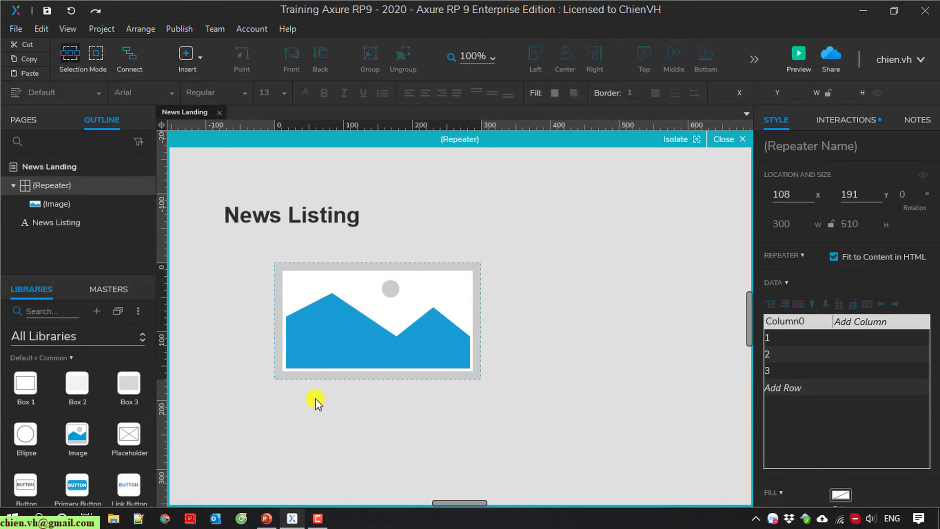
pyautogui.scroll(-3, 128, 441)
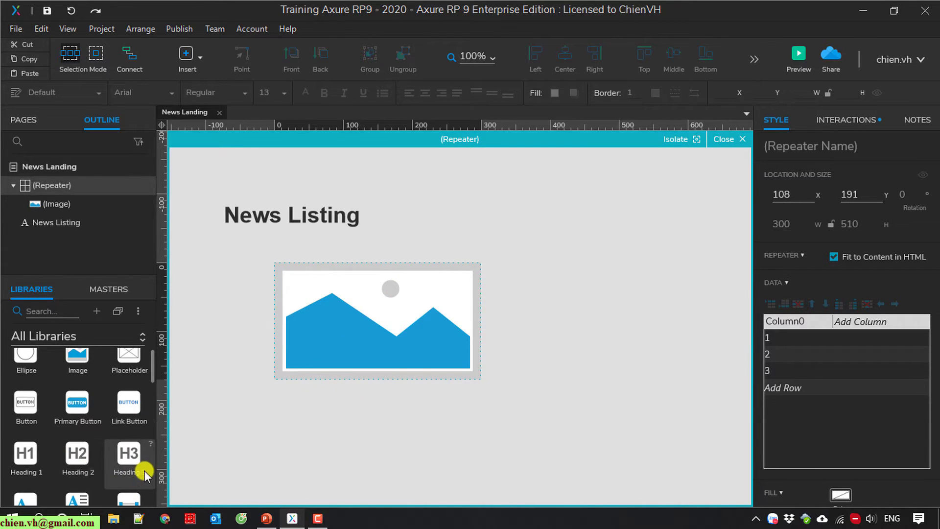
pyautogui.moveTo(127, 462); pyautogui.dragTo(286, 403)
pyautogui.click(632, 415)
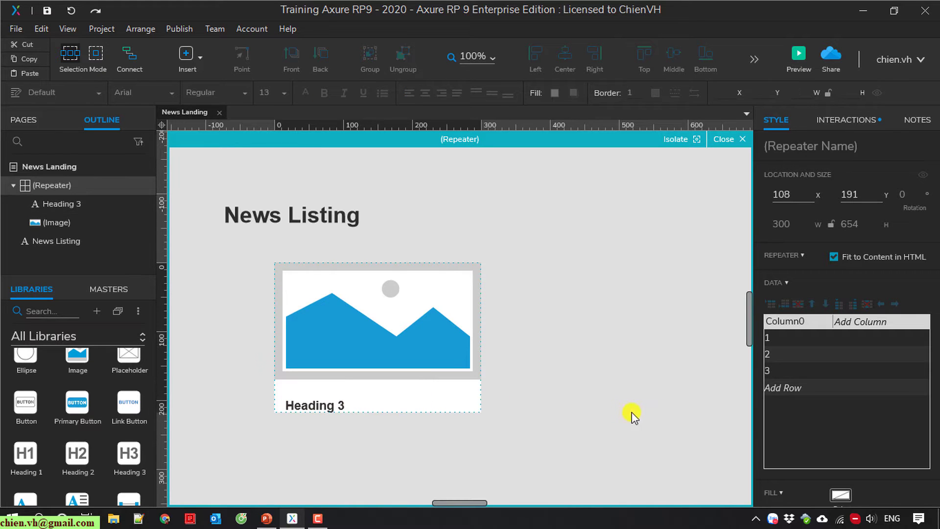
pyautogui.click(331, 406)
pyautogui.moveTo(330, 401); pyautogui.dragTo(321, 398)
pyautogui.click(318, 431)
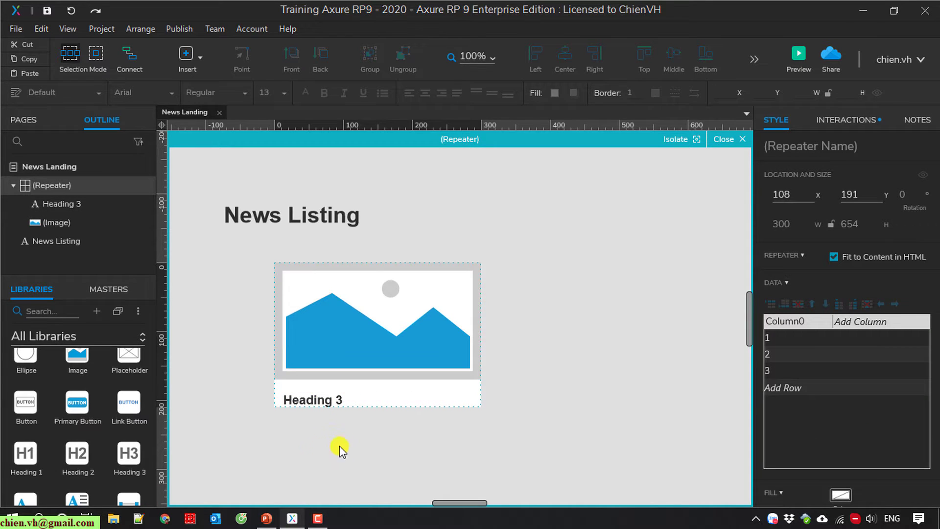
# Add a Lorem ipsum paragraph below the Heading 3 and nudge the heading up slightly
pyautogui.scroll(-3, 90, 420)
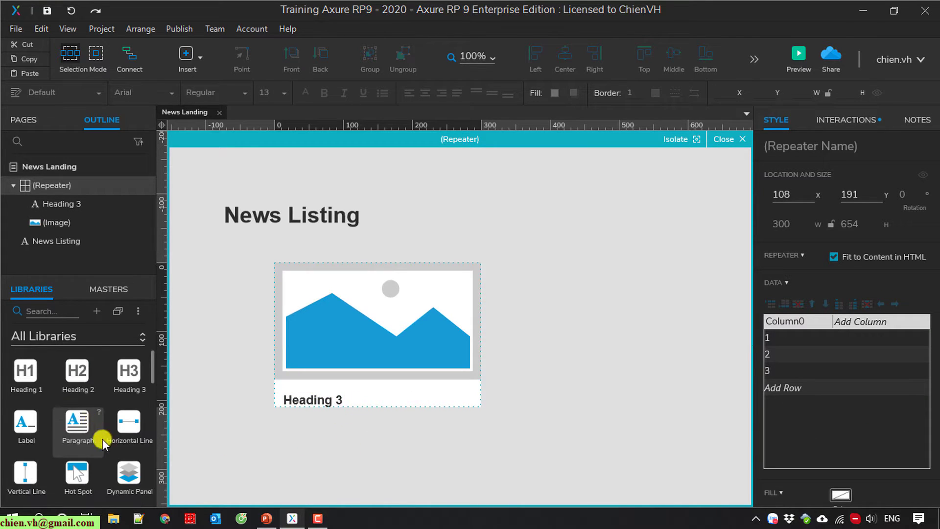
pyautogui.moveTo(77, 427); pyautogui.dragTo(305, 403)
pyautogui.click(582, 399)
pyautogui.click(316, 401)
pyautogui.click(360, 440)
pyautogui.click(559, 404)
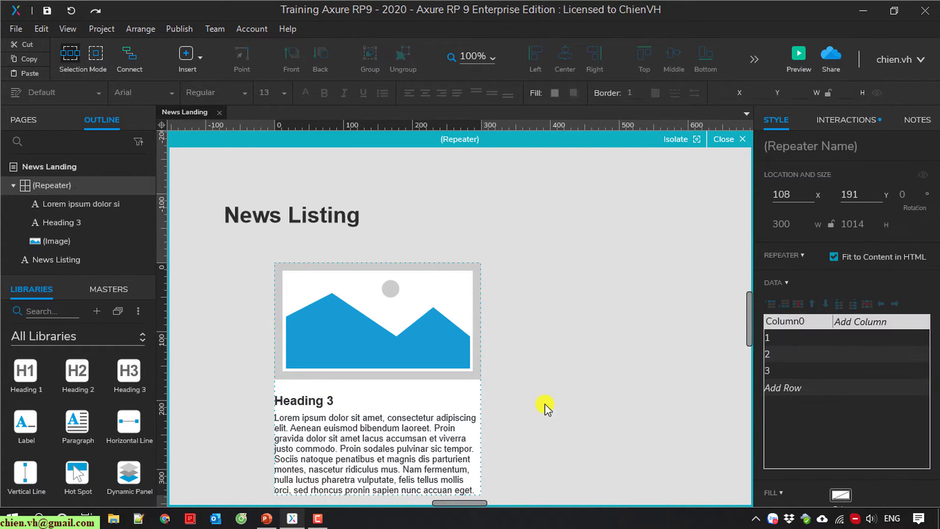
pyautogui.click(311, 400)
pyautogui.press('Up')
pyautogui.press('Up')
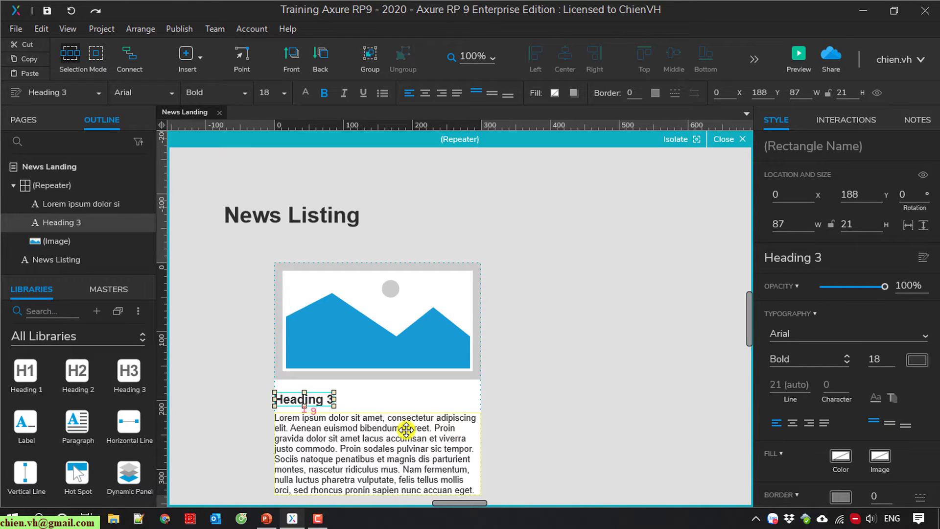
pyautogui.press('Up')
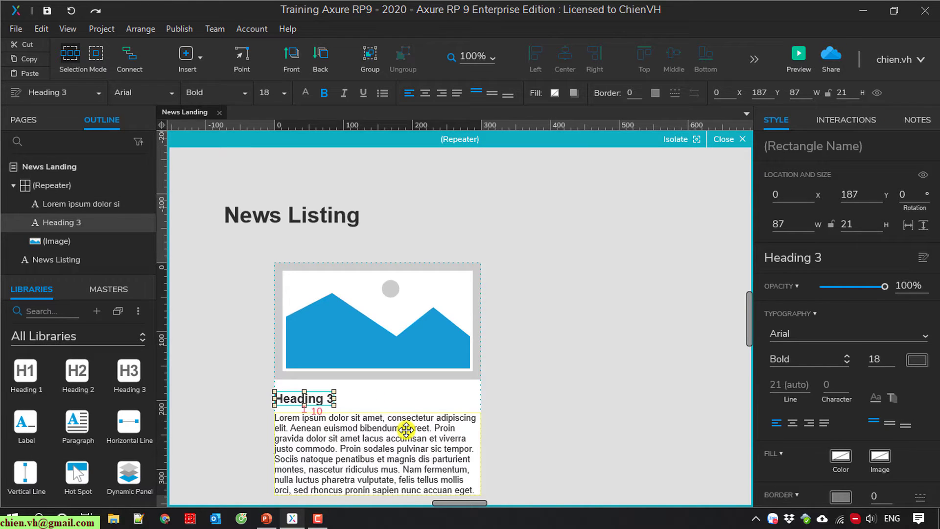
pyautogui.click(504, 357)
# Retitle the heading 'This is the news title'
pyautogui.click(316, 404)
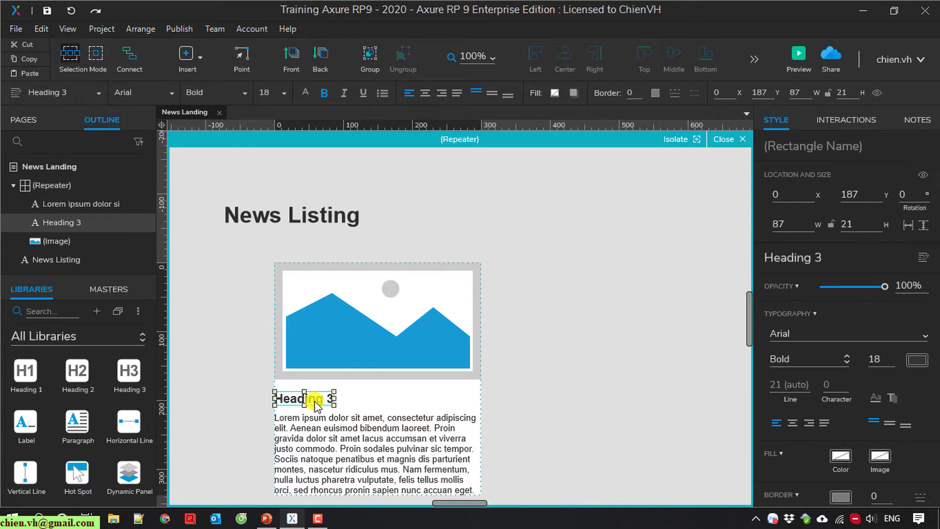
pyautogui.doubleClick(315, 404)
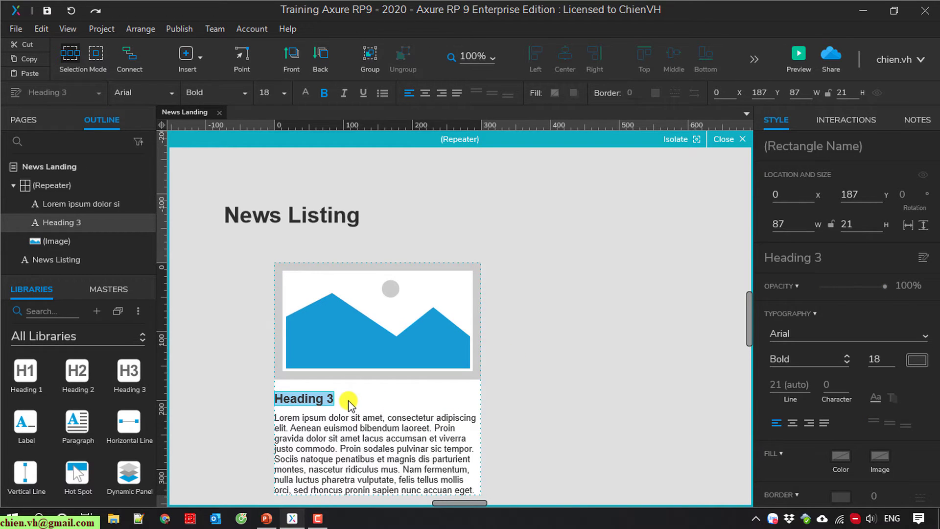
pyautogui.write('T')
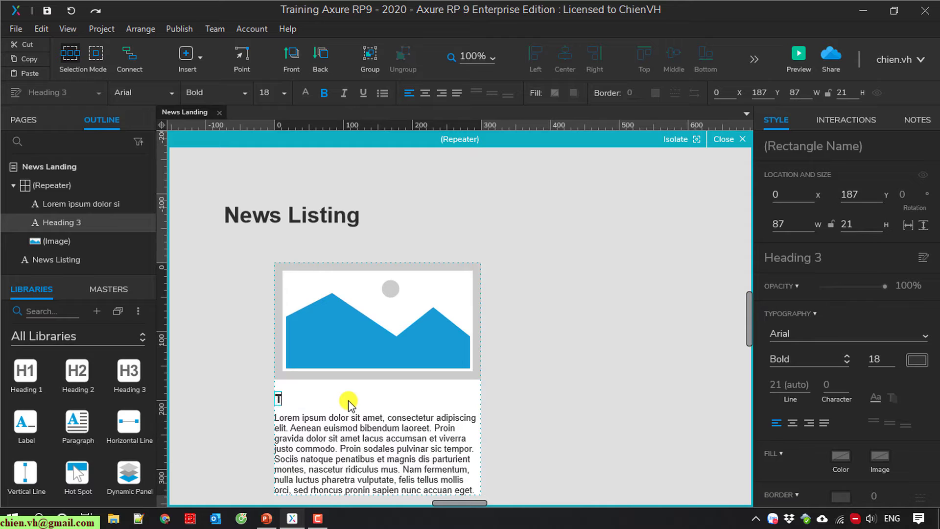
pyautogui.write('his is the news title')
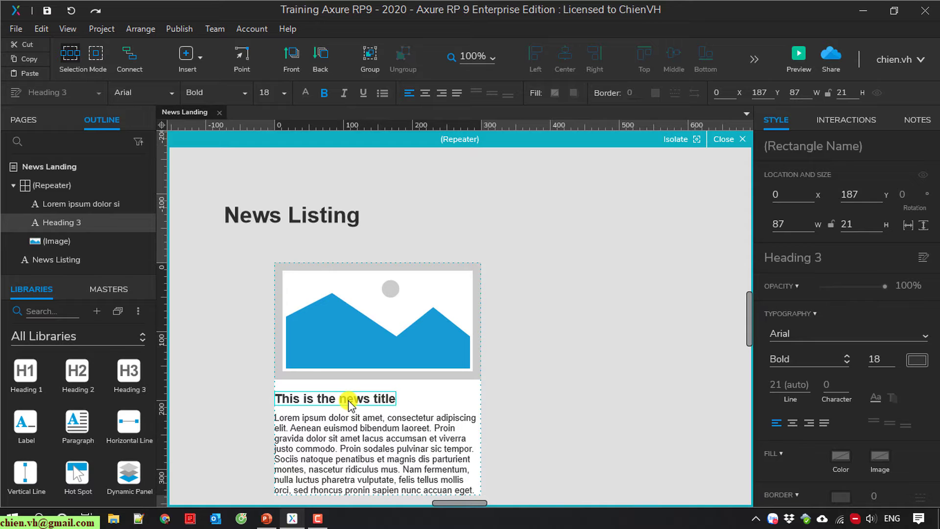
# Commit the title, close the repeater item editor, and review the stacked news cards
pyautogui.click(617, 361)
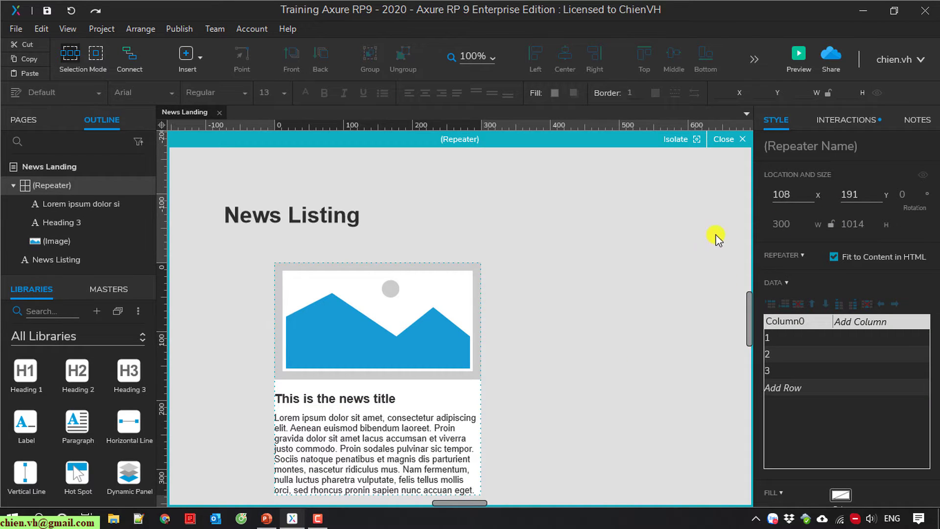
pyautogui.scroll(-4, 625, 327)
pyautogui.scroll(2, 626, 329)
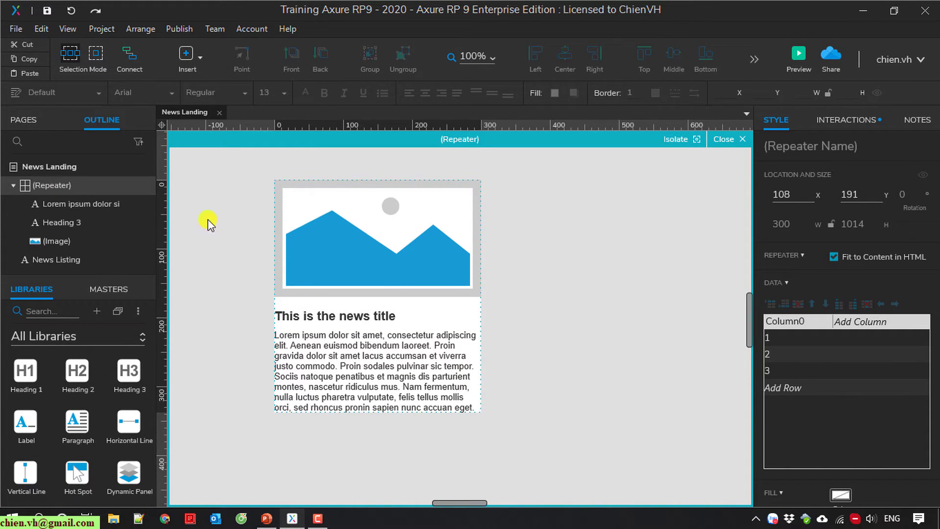
pyautogui.click(731, 139)
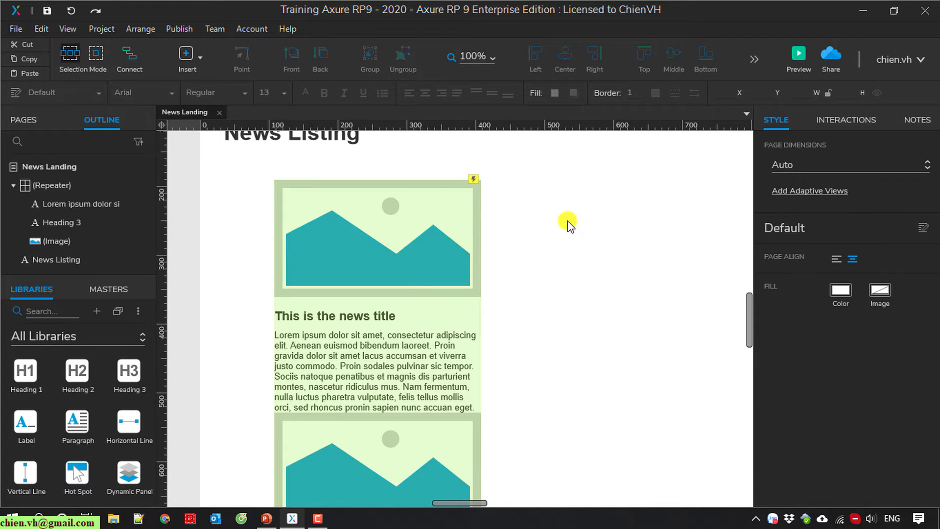
pyautogui.scroll(2, 580, 238)
pyautogui.keyDown('ctrl'); pyautogui.scroll(-1, 550, 250); pyautogui.keyUp('ctrl')
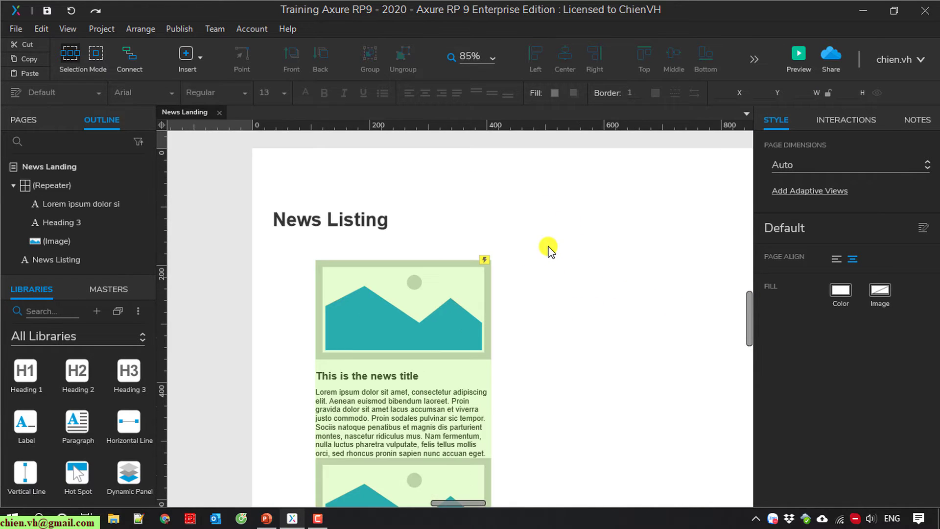
pyautogui.keyDown('ctrl'); pyautogui.scroll(-1, 563, 264); pyautogui.keyUp('ctrl')
pyautogui.scroll(-5, 656, 367)
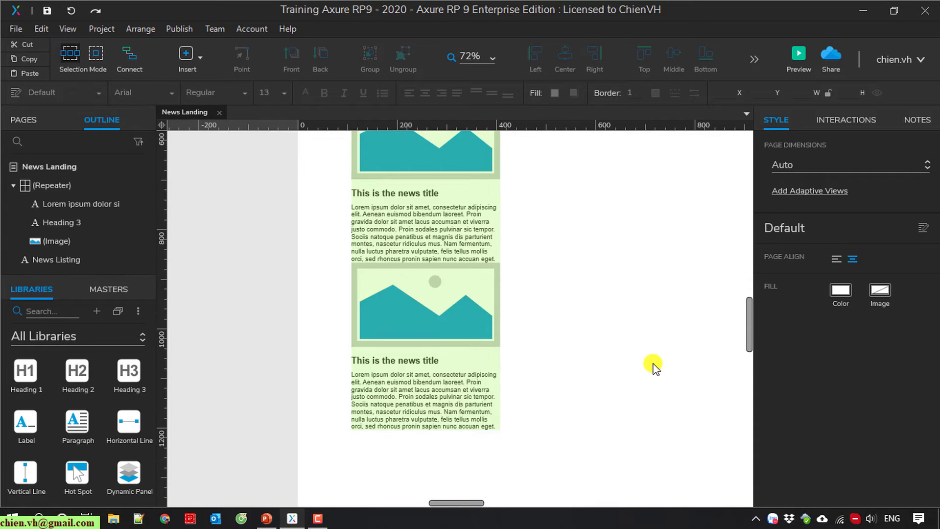
pyautogui.scroll(6, 656, 368)
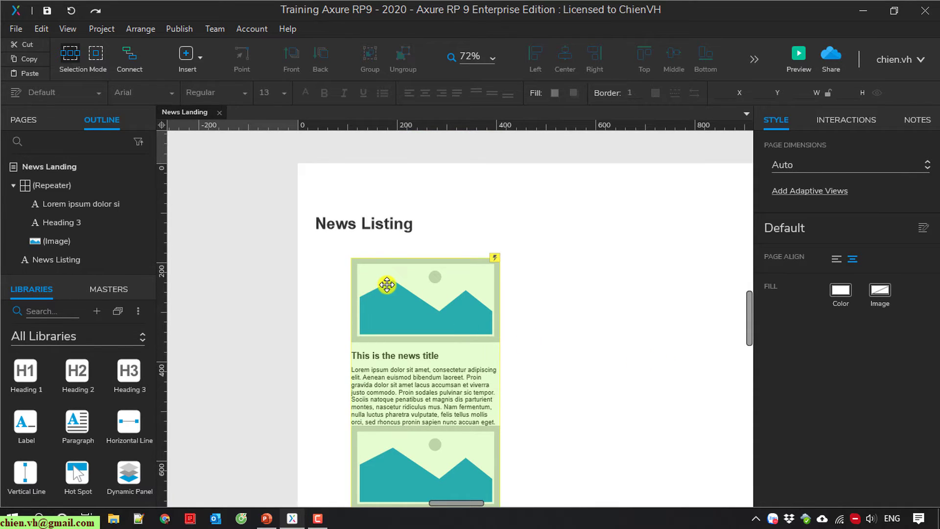
pyautogui.click(386, 285)
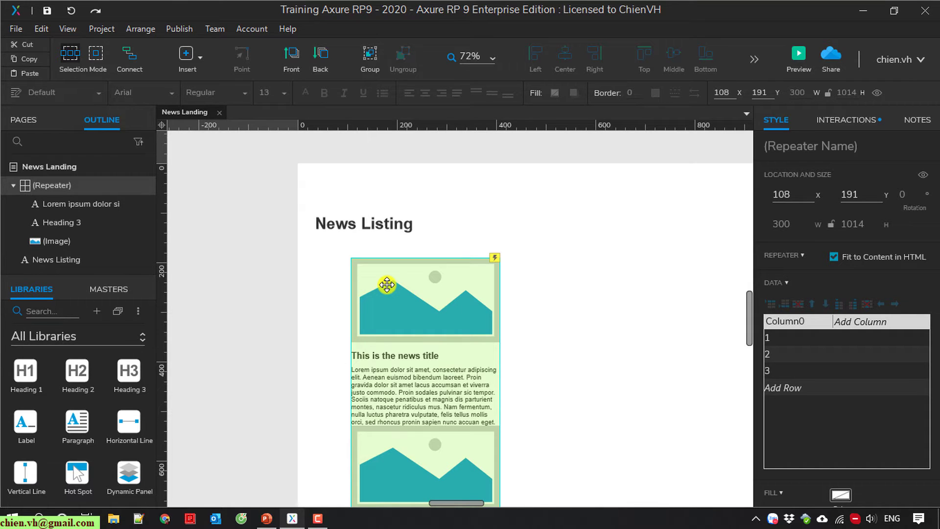
pyautogui.click(890, 141)
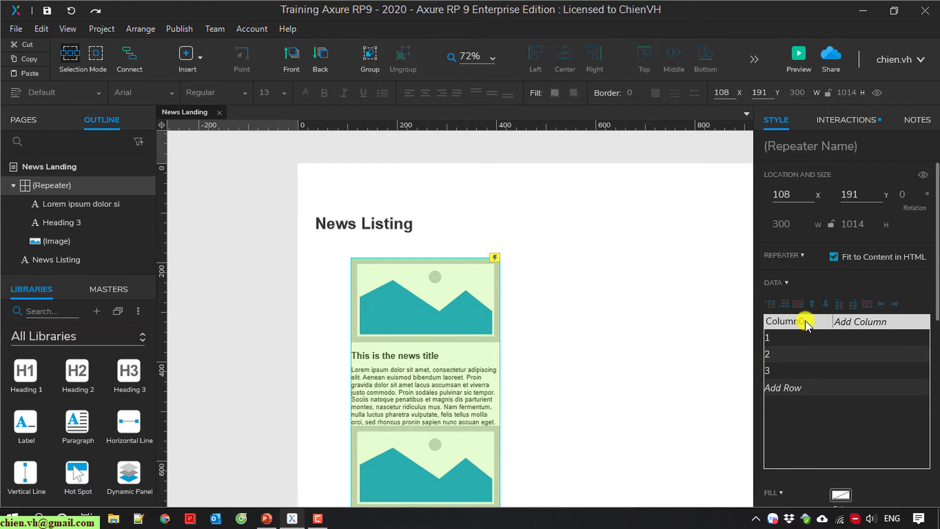
pyautogui.scroll(-5, 522, 351)
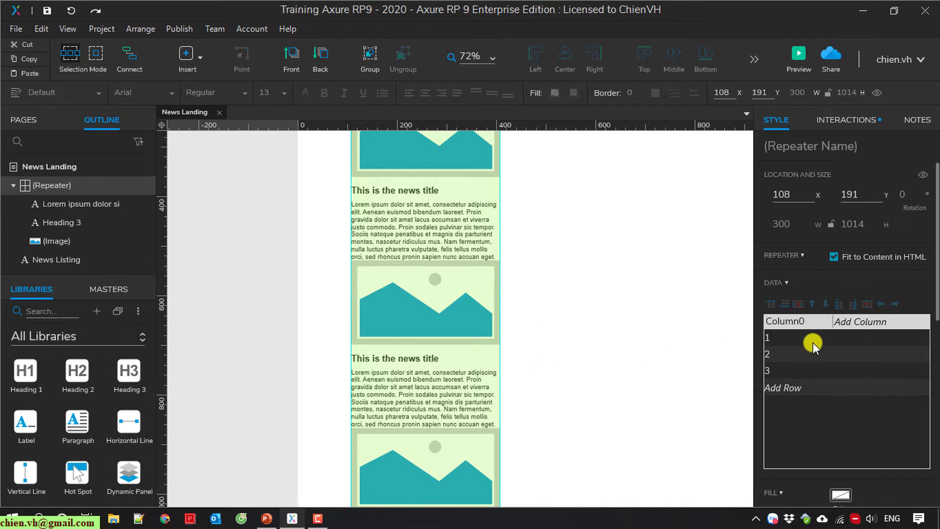
pyautogui.scroll(3, 486, 353)
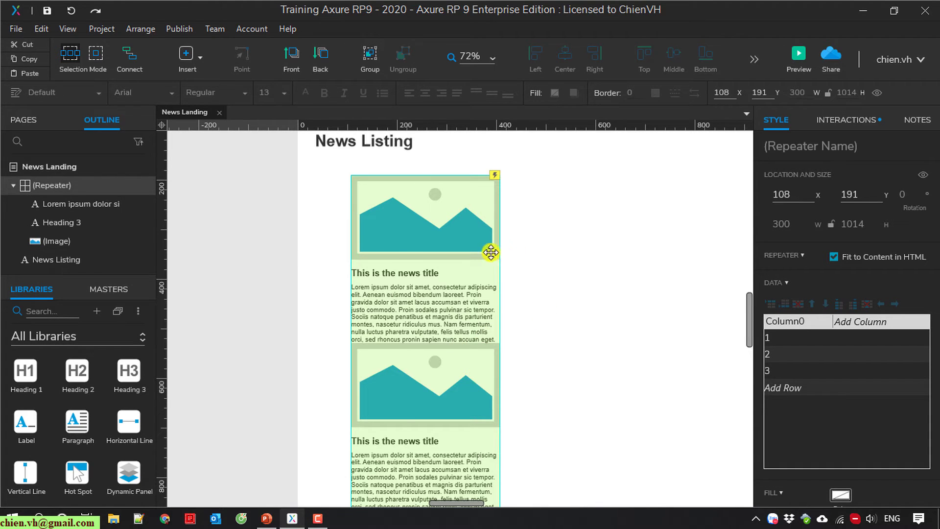
pyautogui.scroll(-3, 456, 252)
pyautogui.scroll(-6, 426, 245)
pyautogui.scroll(-6, 421, 382)
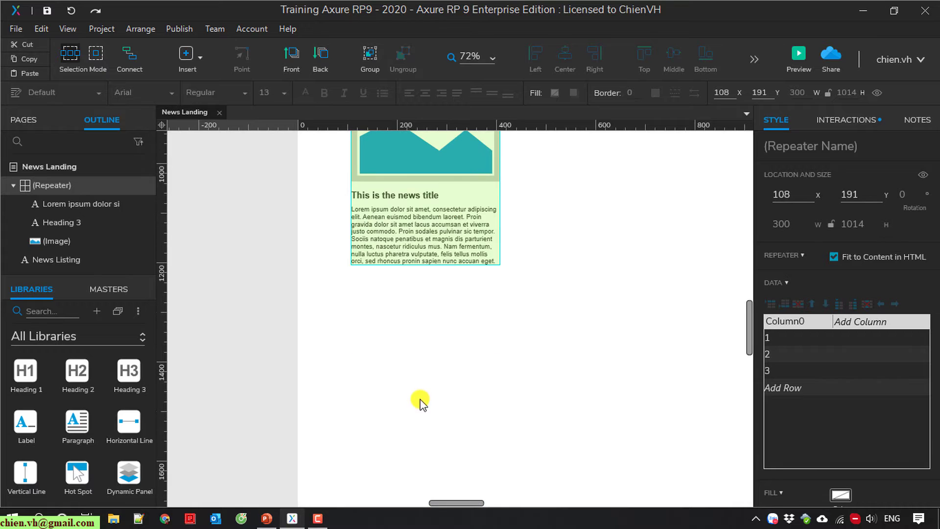
pyautogui.click(585, 260)
pyautogui.scroll(10, 588, 262)
pyautogui.click(416, 238)
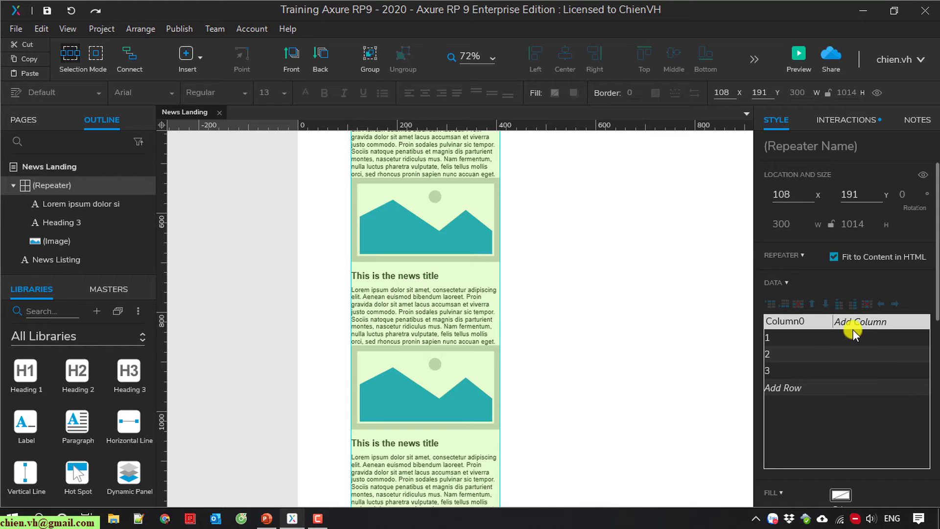
# Scroll the repeater's Style panel down to the Layout section
pyautogui.scroll(-3, 887, 289)
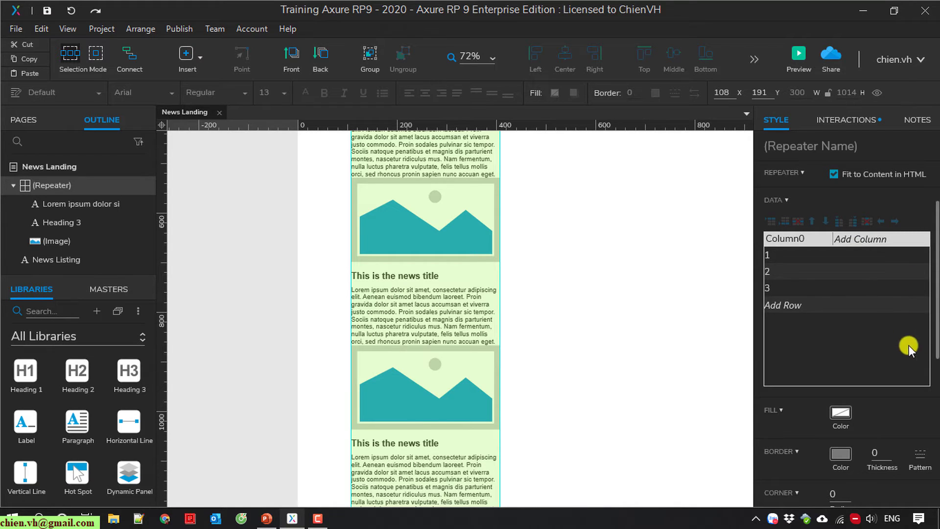
pyautogui.scroll(-6, 838, 421)
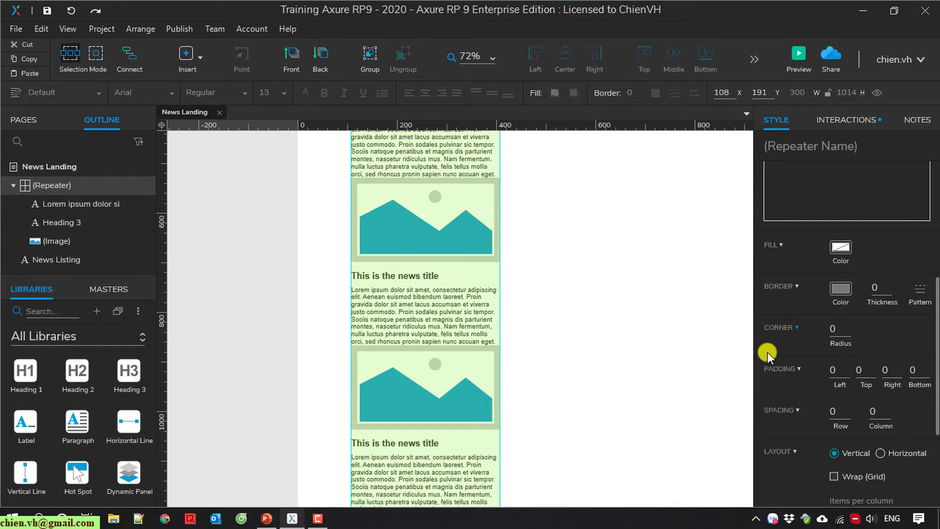
pyautogui.scroll(3, 821, 395)
pyautogui.scroll(-3, 796, 421)
pyautogui.scroll(-3, 800, 423)
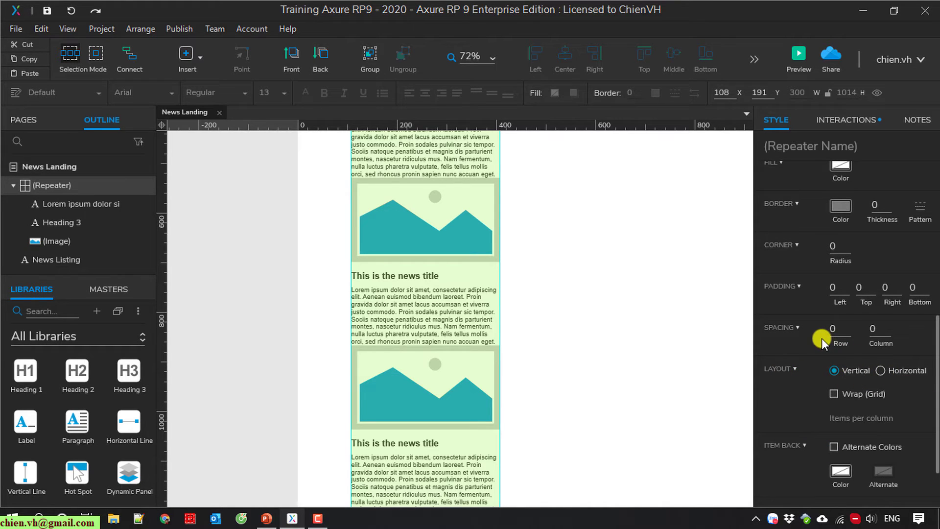
pyautogui.scroll(3, 437, 361)
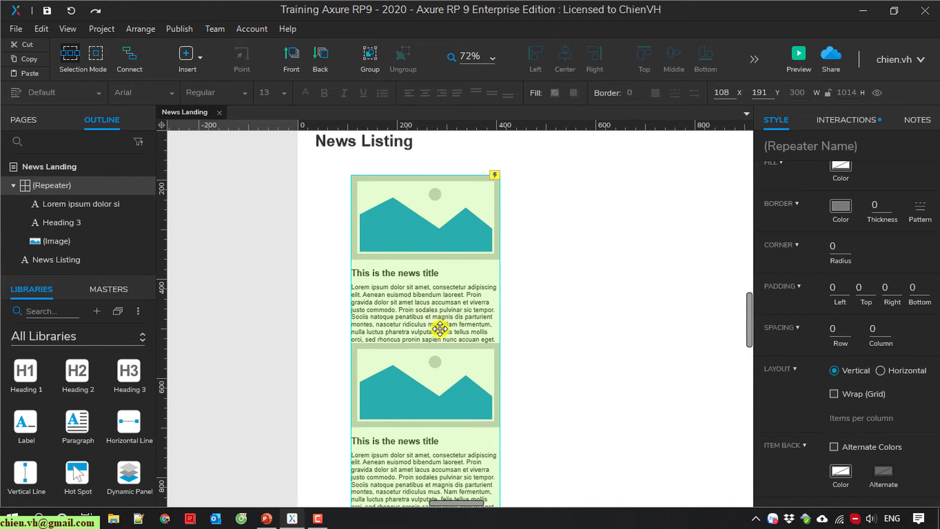
# Set the repeater layout to Horizontal with wrapping at 3 items per row
pyautogui.click(880, 369)
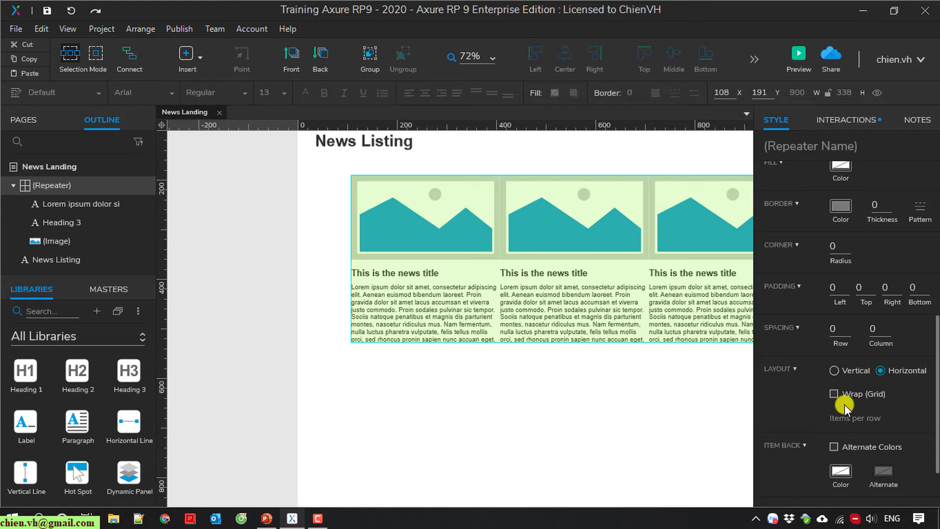
pyautogui.click(837, 392)
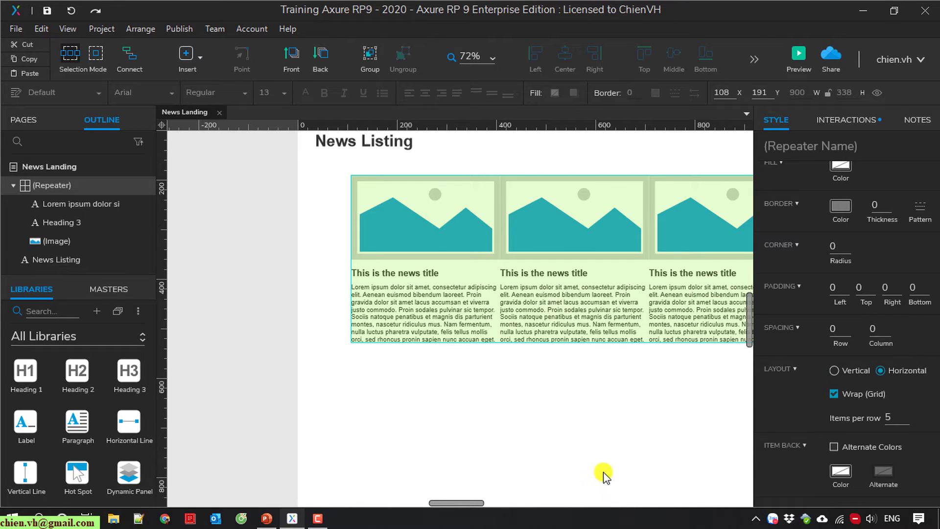
pyautogui.moveTo(478, 503); pyautogui.dragTo(488, 504)
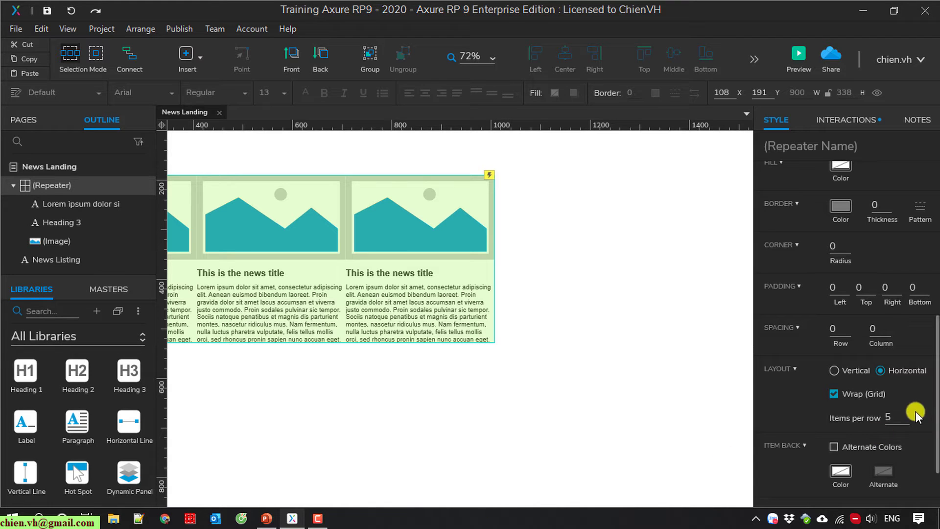
pyautogui.click(891, 413)
pyautogui.write('3')
pyautogui.click(579, 319)
pyautogui.click(453, 279)
pyautogui.scroll(3, 936, 413)
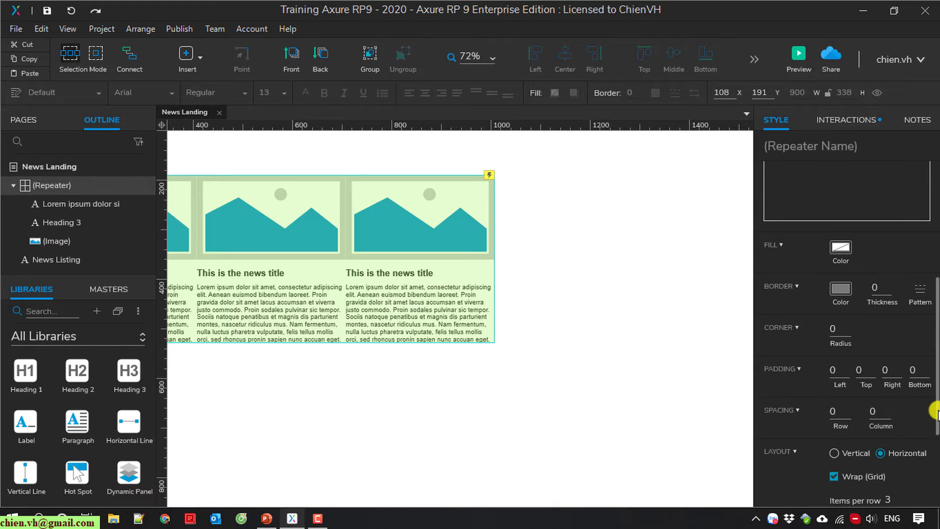
pyautogui.scroll(-3, 936, 413)
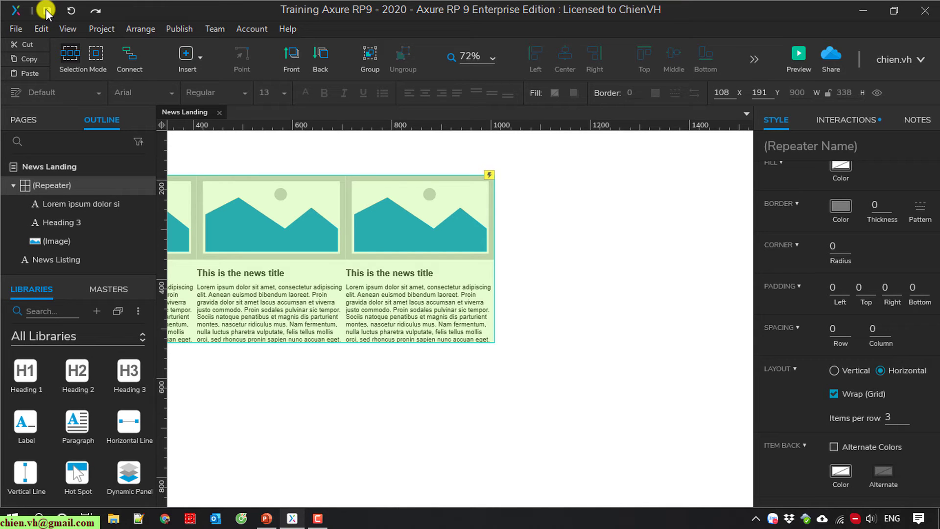
# Preview the News Landing page in Chrome, then return to Axure
pyautogui.click(799, 60)
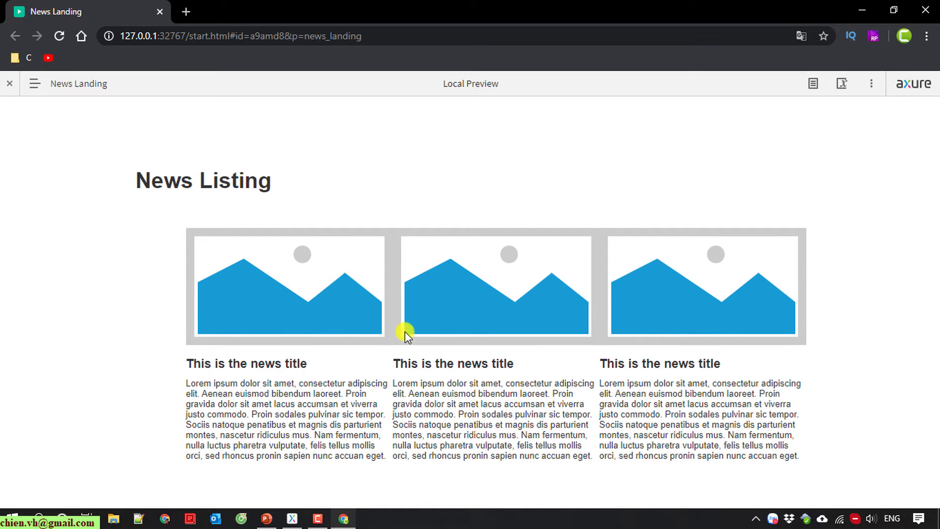
pyautogui.hotkey('alt', 'Tab')
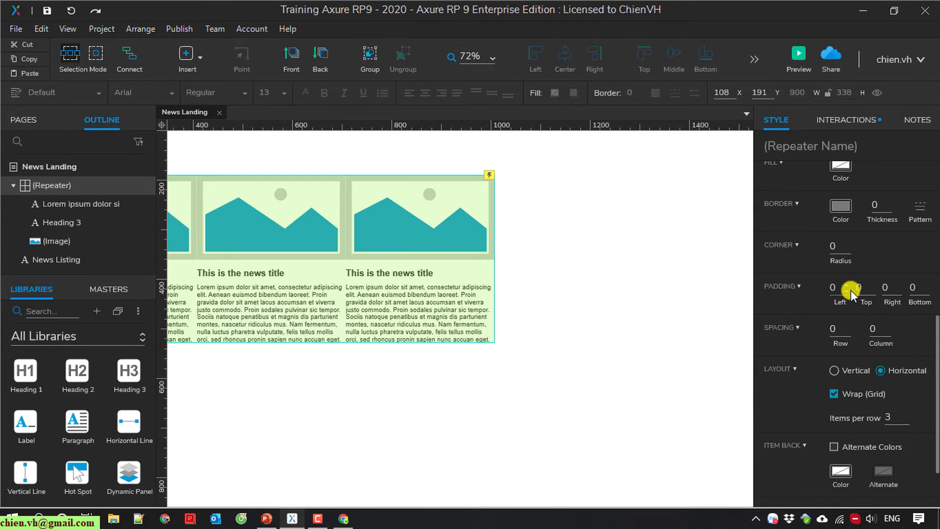
# Set the repeater's column spacing to 15 and row spacing to 20
pyautogui.hscroll(-4, 477, 502)
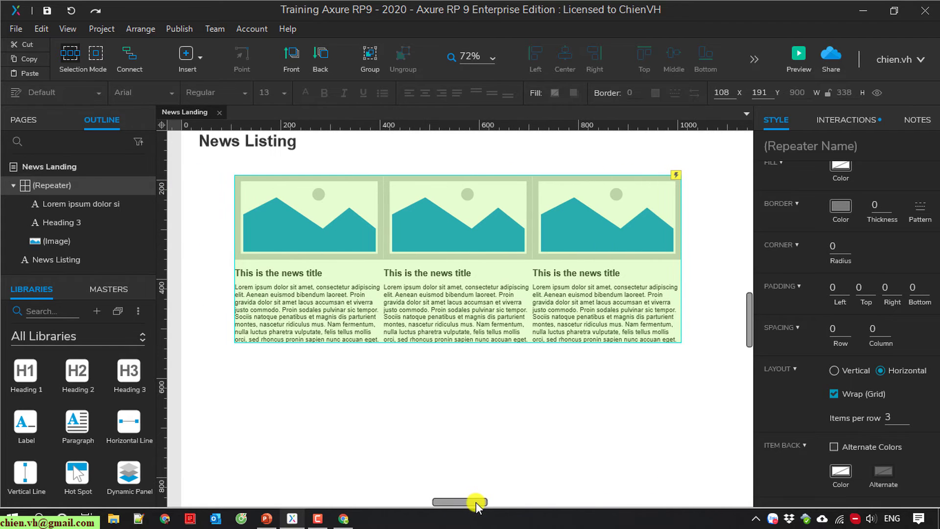
pyautogui.click(839, 330)
pyautogui.click(887, 328)
pyautogui.click(880, 329)
pyautogui.write('15')
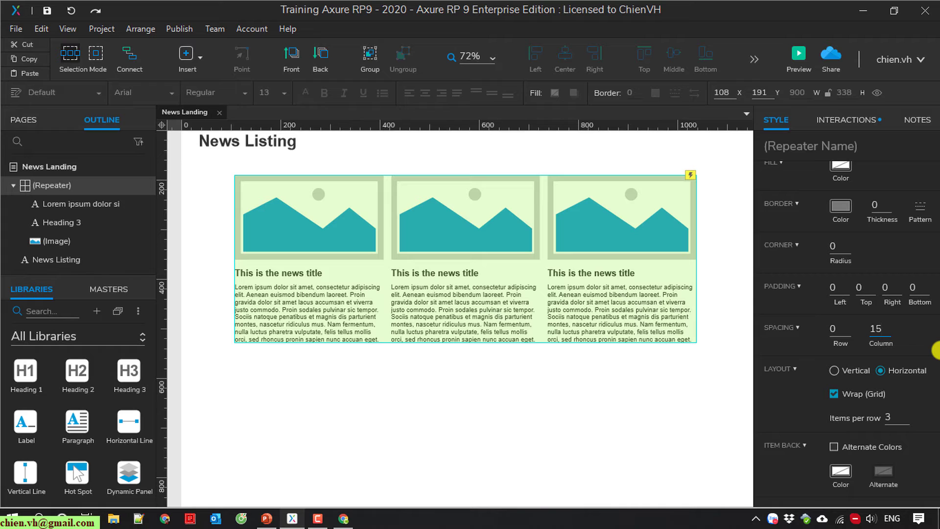
pyautogui.click(837, 331)
pyautogui.write('20')
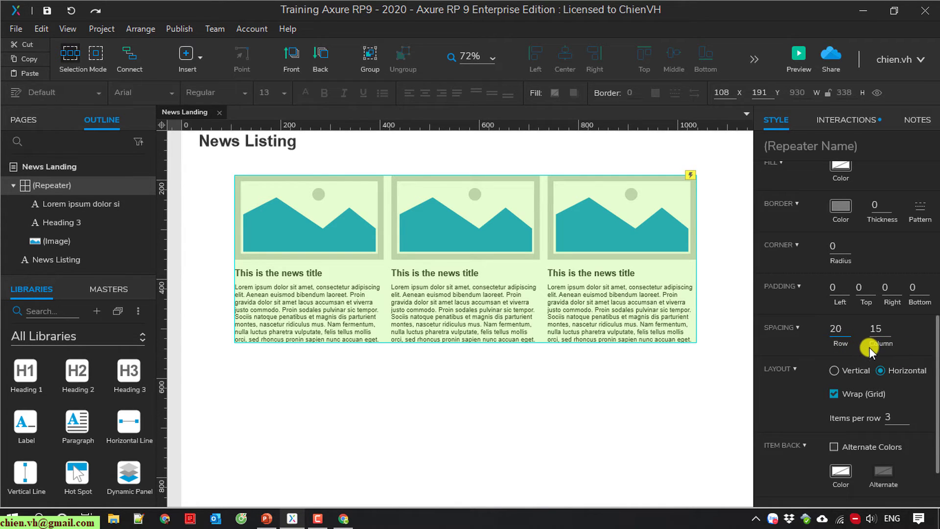
pyautogui.click(604, 422)
pyautogui.click(492, 282)
# Give the repeater 25 bottom padding
pyautogui.click(911, 290)
pyautogui.write('15')
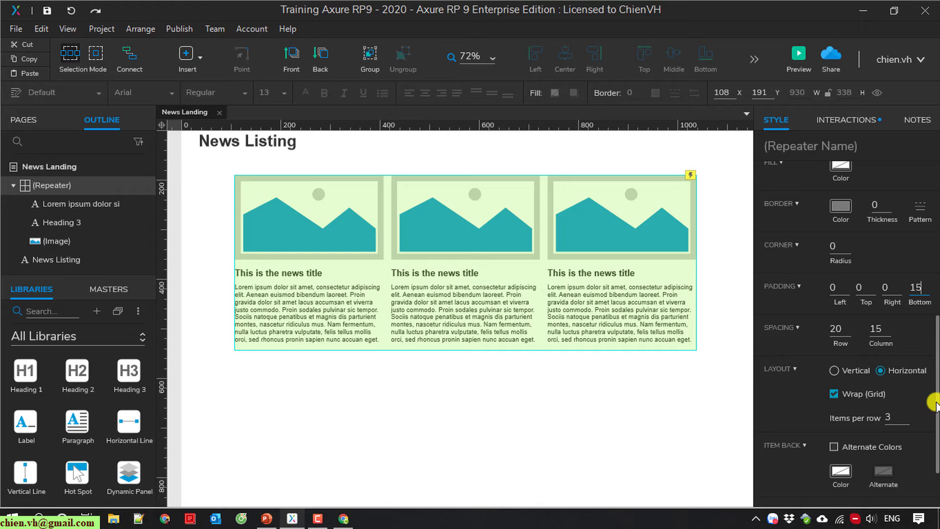
pyautogui.press('BackSpace')
pyautogui.press('BackSpace')
pyautogui.write('25')
pyautogui.scroll(3, 867, 340)
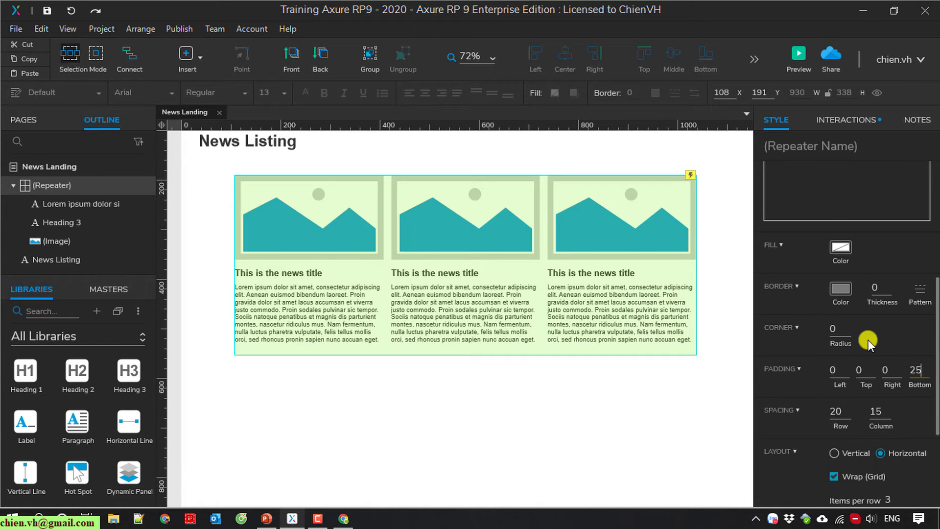
pyautogui.click(631, 418)
# Turn on alternating item colors and make the regular card background light orange
pyautogui.click(531, 351)
pyautogui.scroll(-3, 909, 390)
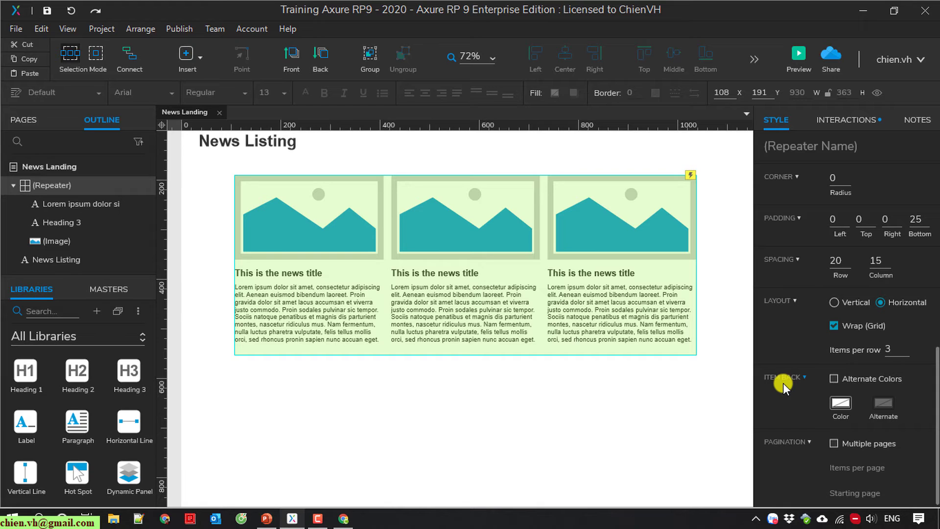
pyautogui.click(833, 379)
pyautogui.click(836, 400)
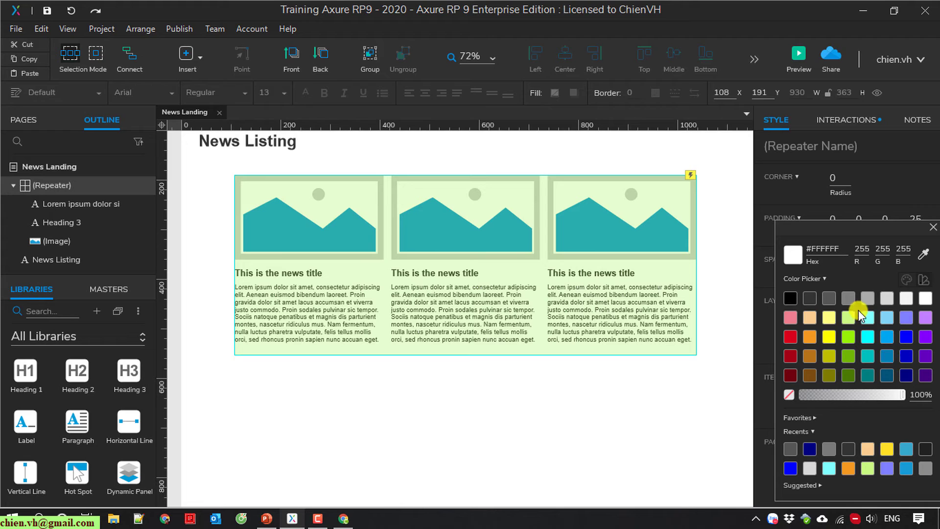
pyautogui.click(807, 315)
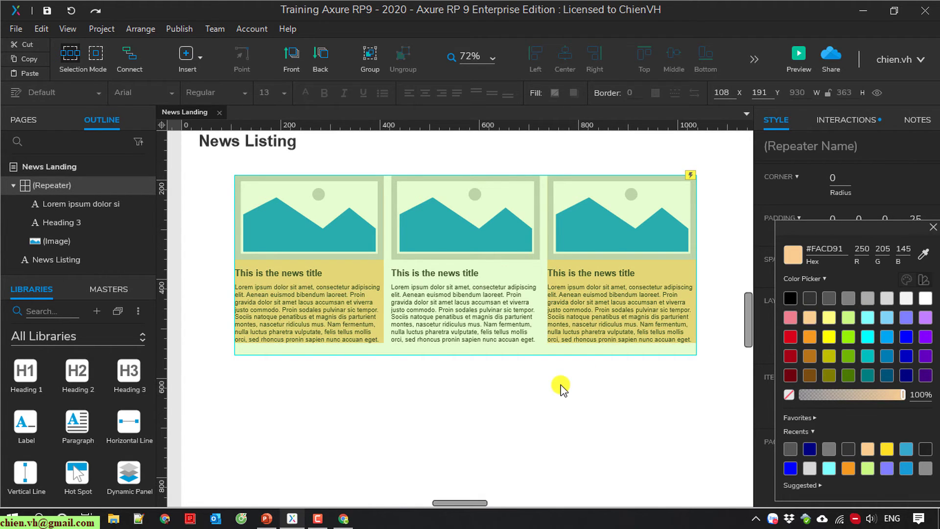
pyautogui.click(559, 386)
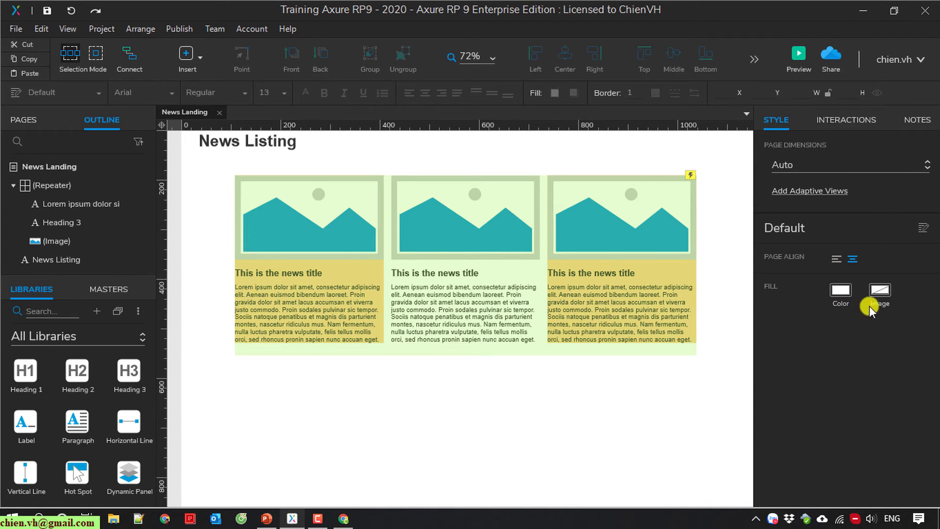
# Set the repeater's alternate item background to light grey (#D7D7D7)
pyautogui.click(435, 225)
pyautogui.click(883, 433)
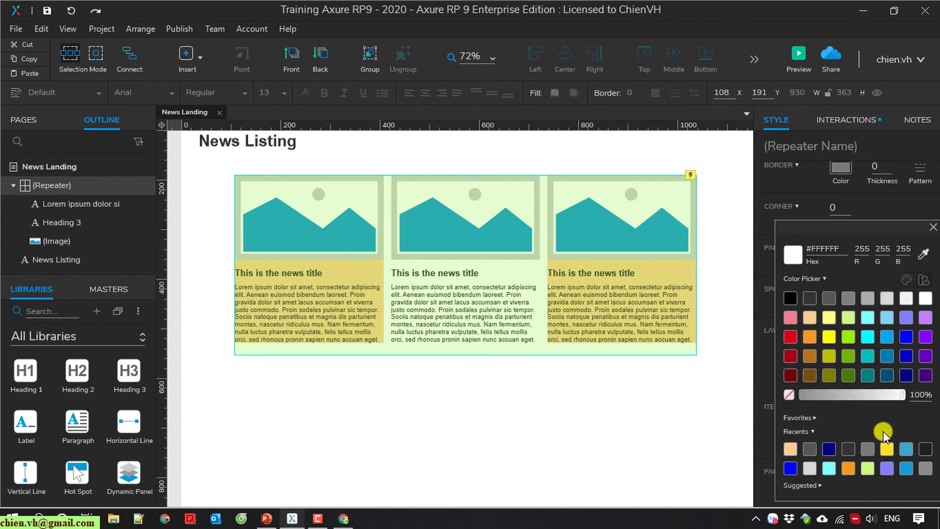
pyautogui.click(848, 300)
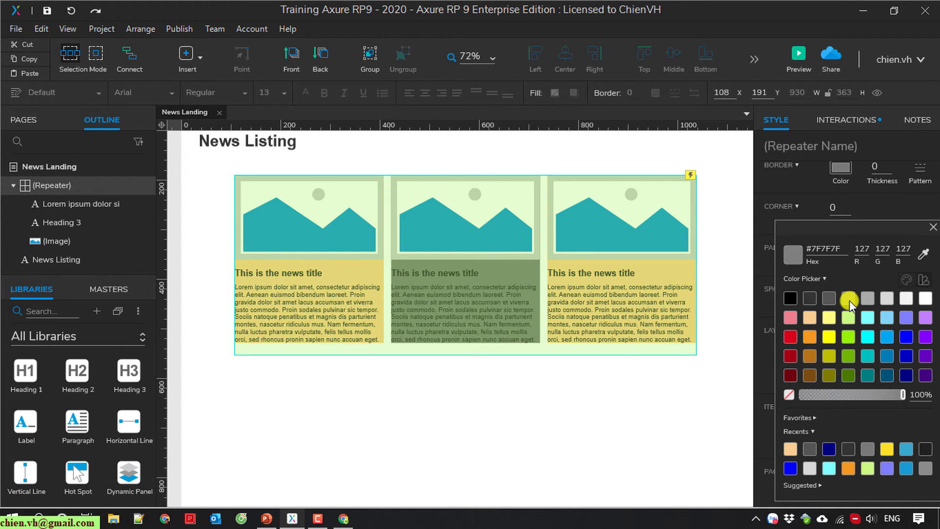
pyautogui.click(887, 298)
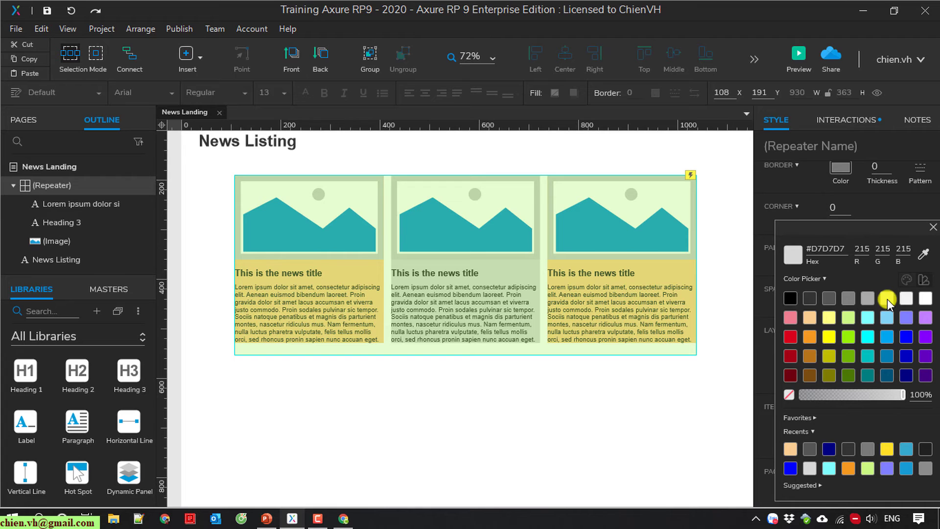
pyautogui.click(669, 386)
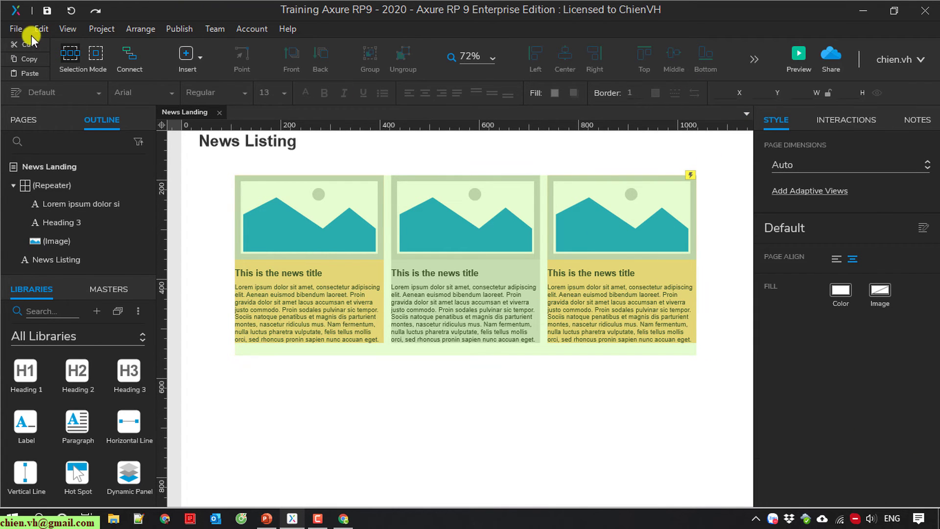
# Preview the page in Chrome to see the orange and grey cards, then close the older preview tab
pyautogui.click(803, 55)
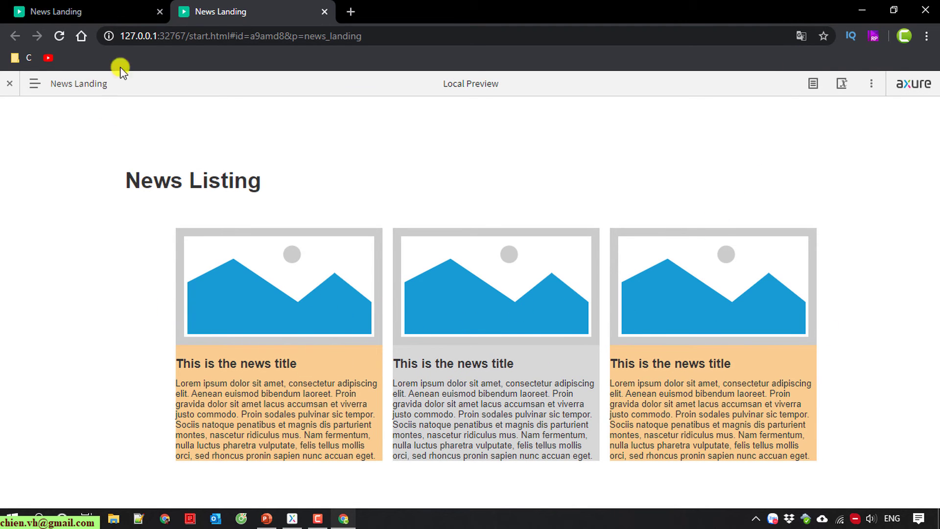
pyautogui.click(160, 10)
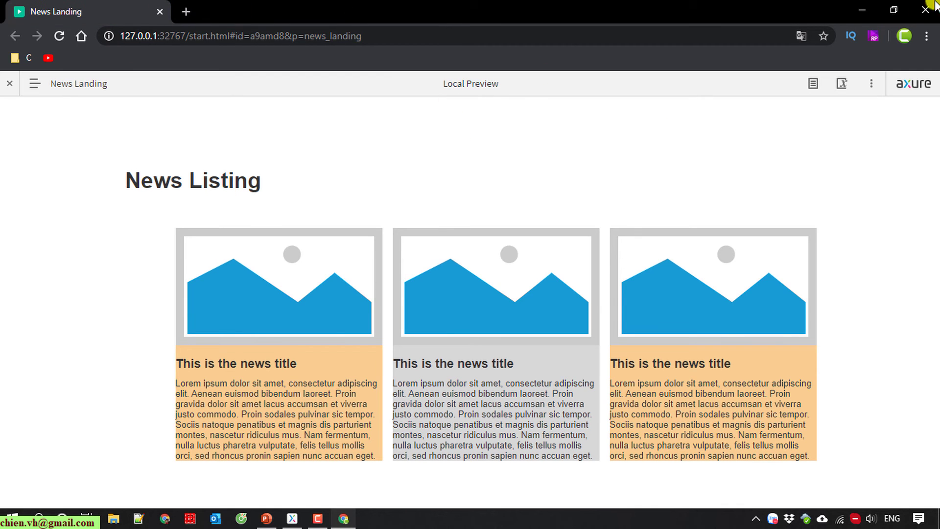
# Back in Axure, select the news repeater and scroll to its Data grid of rows 1, 2, 3
pyautogui.click(863, 9)
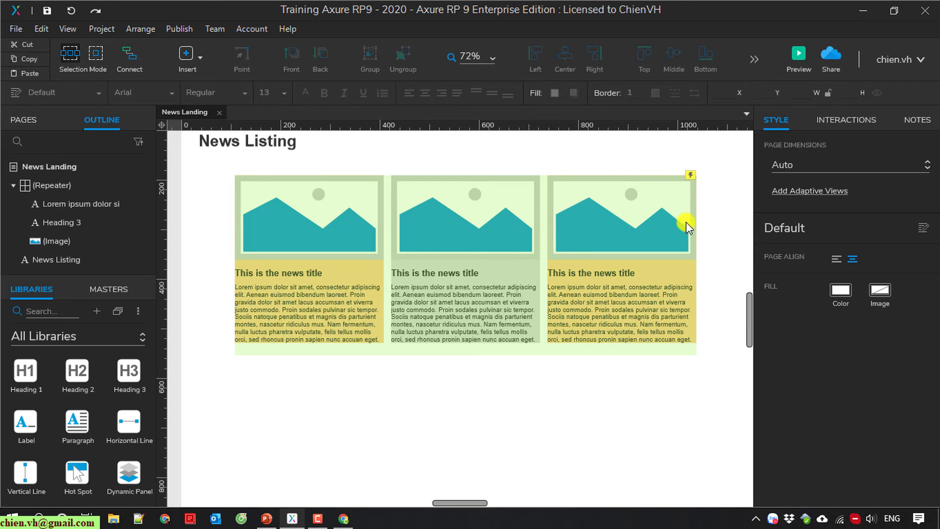
pyautogui.click(547, 243)
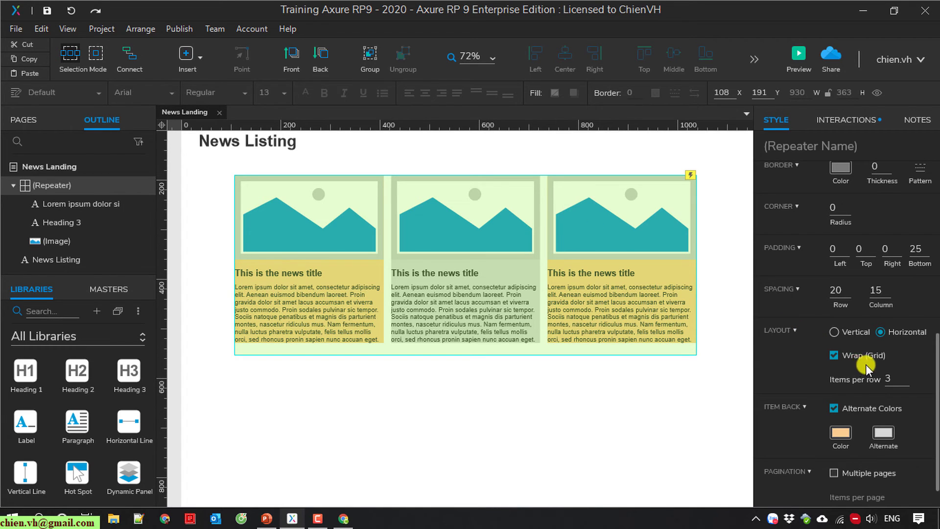
pyautogui.scroll(3, 802, 365)
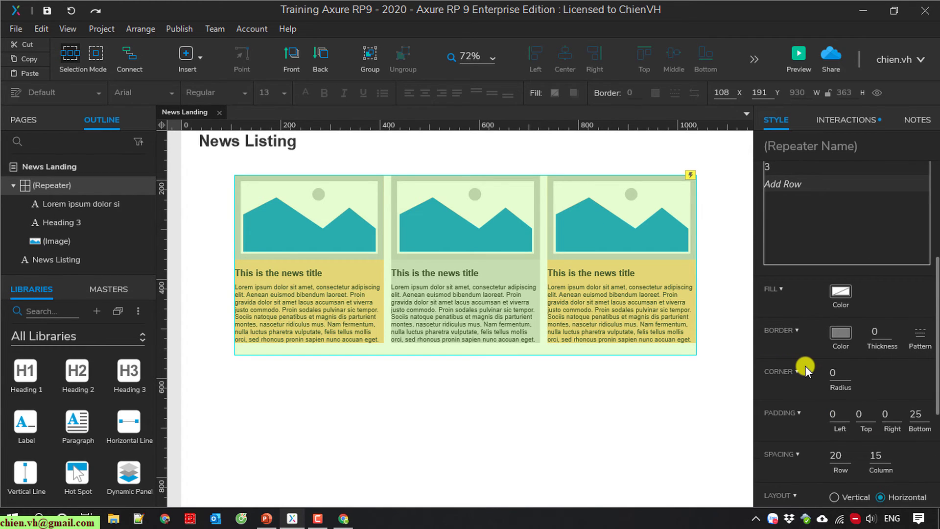
pyautogui.scroll(3, 805, 366)
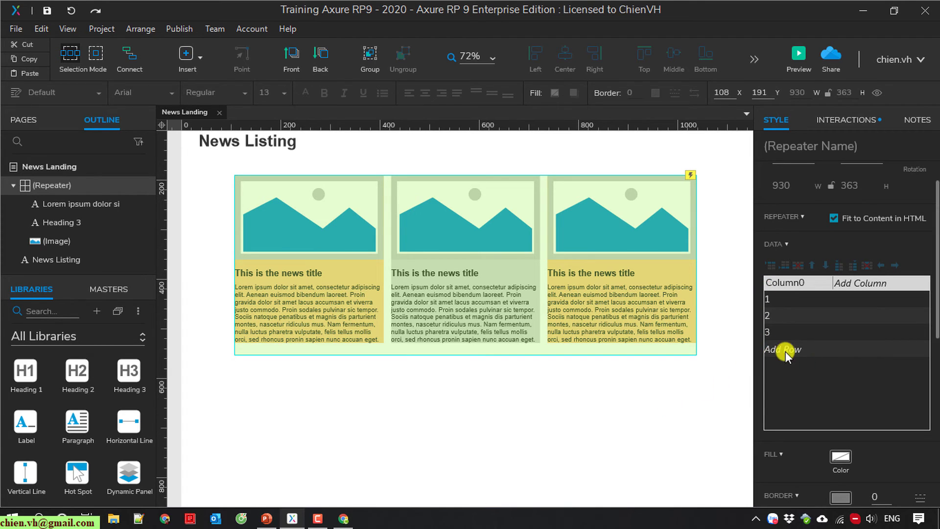
# Add repeater data rows with values 4, 5 and 6
pyautogui.click(788, 349)
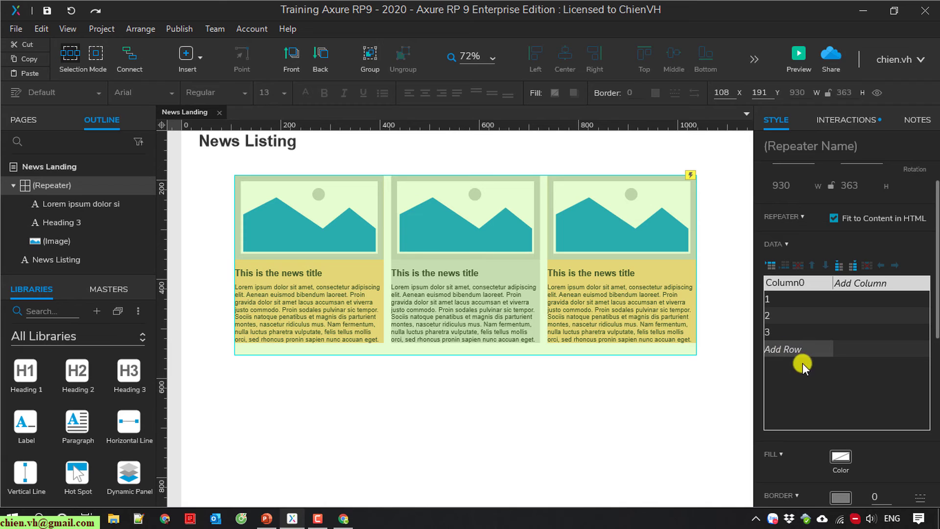
pyautogui.click(780, 351)
pyautogui.write('4')
pyautogui.press('Return')
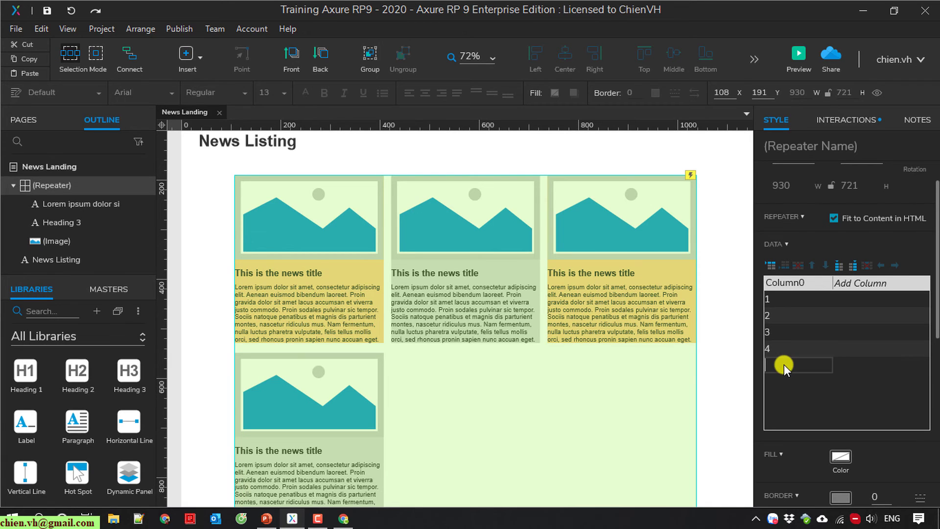
pyautogui.write('5')
pyautogui.press('Return')
pyautogui.write('6')
pyautogui.press('Return')
# Add rows 7, 8, 9 and 10 to the repeater data, then deselect to view ten cards
pyautogui.scroll(-3, 573, 374)
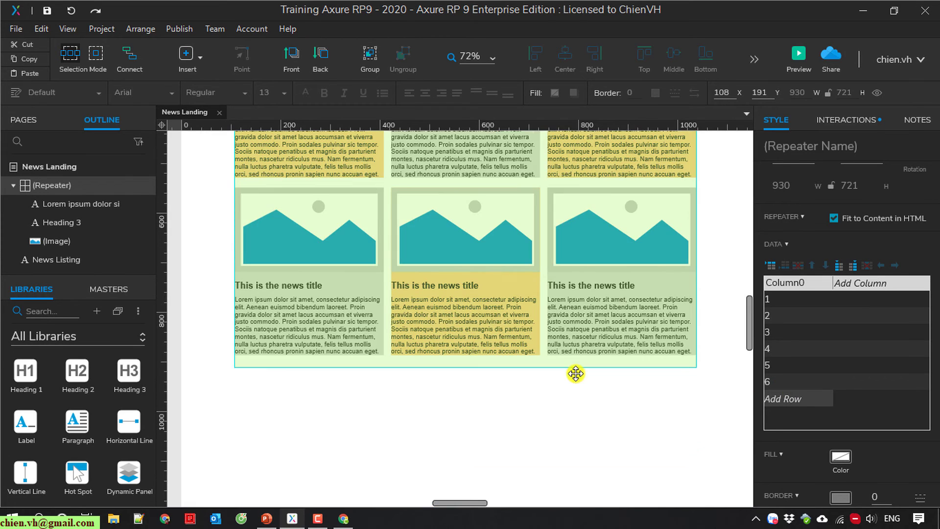
pyautogui.click(804, 394)
pyautogui.write('7')
pyautogui.press('Return')
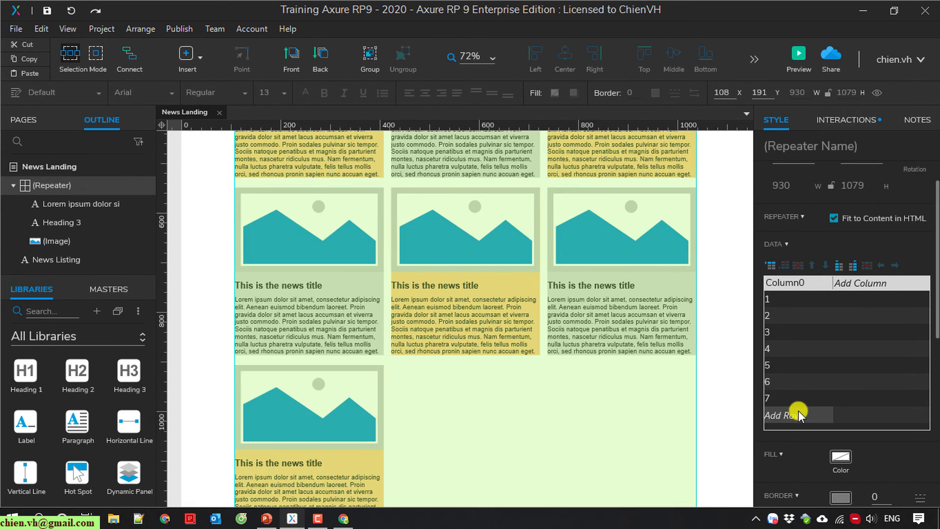
pyautogui.click(798, 410)
pyautogui.write('8')
pyautogui.press('Return')
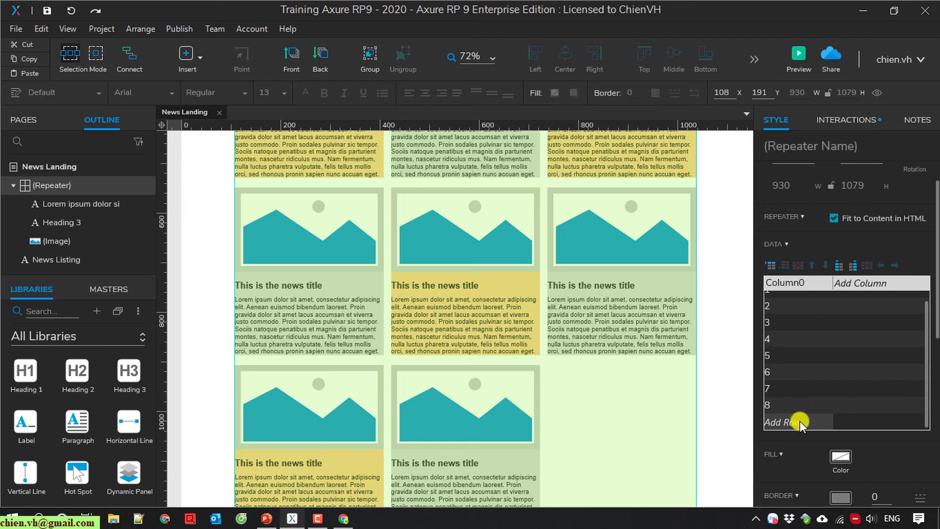
pyautogui.click(799, 420)
pyautogui.write('9')
pyautogui.press('Return')
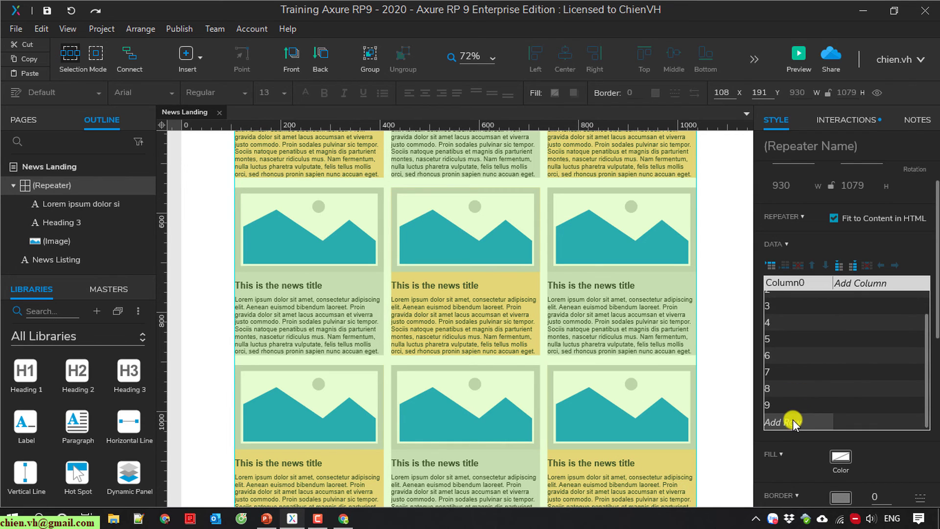
pyautogui.click(793, 420)
pyautogui.write('10')
pyautogui.press('Return')
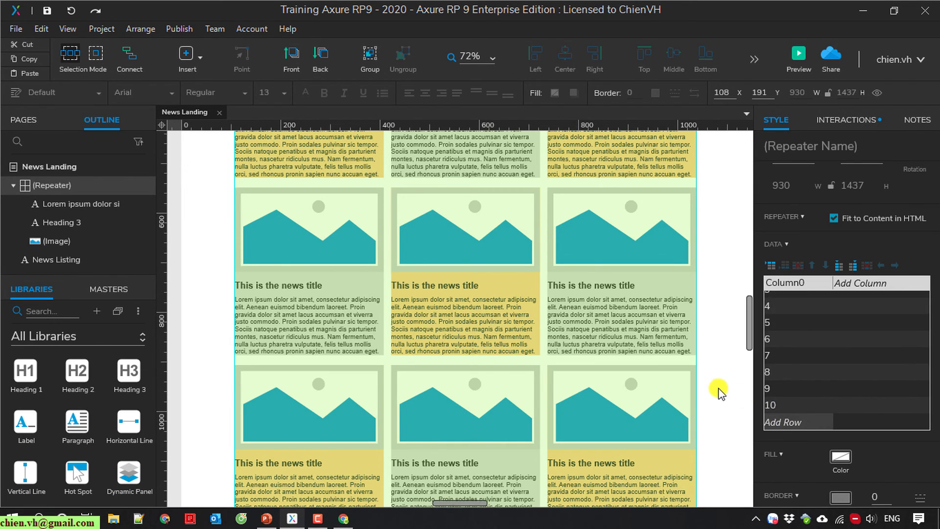
pyautogui.click(716, 384)
pyautogui.scroll(-3, 720, 385)
pyautogui.scroll(-2, 705, 377)
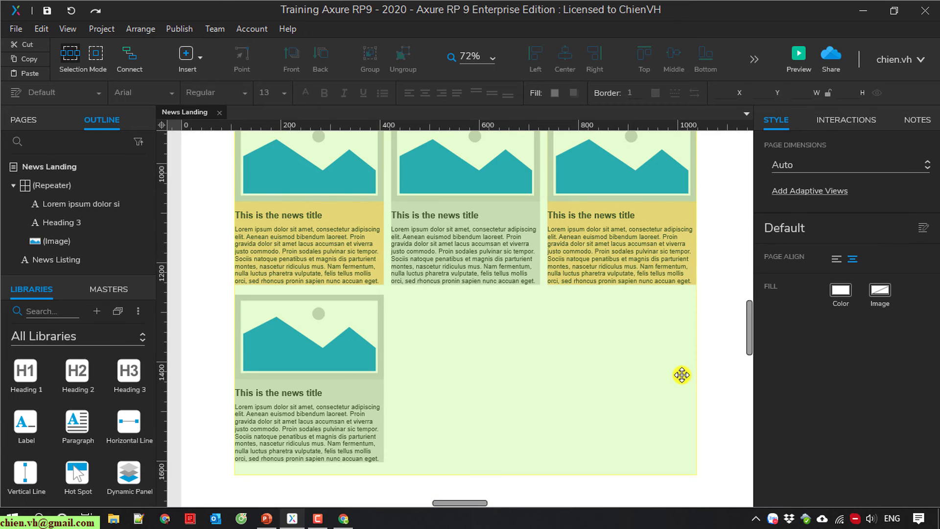
pyautogui.scroll(5, 682, 373)
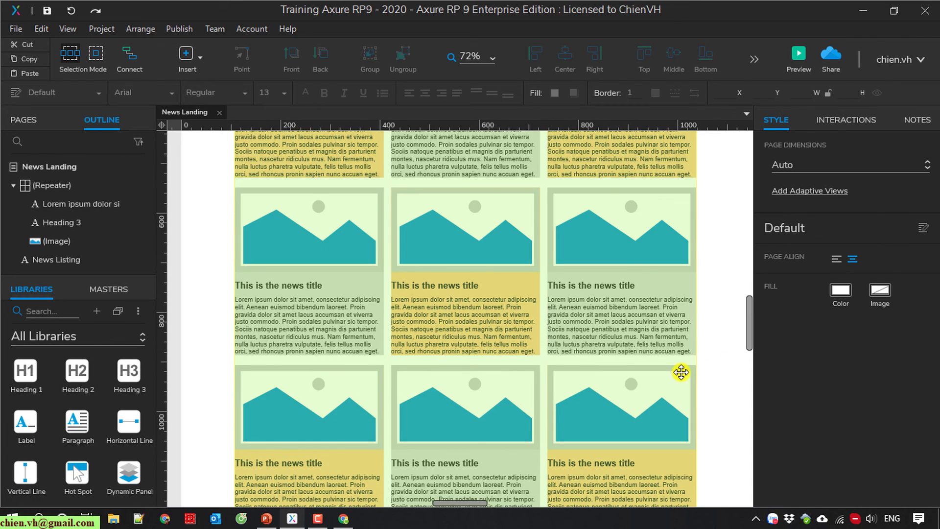
pyautogui.click(553, 262)
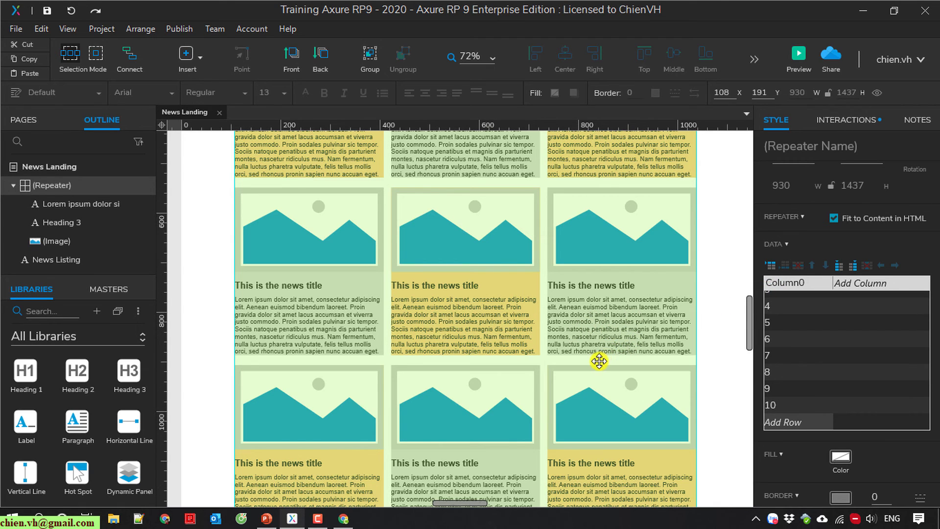
pyautogui.scroll(5, 597, 360)
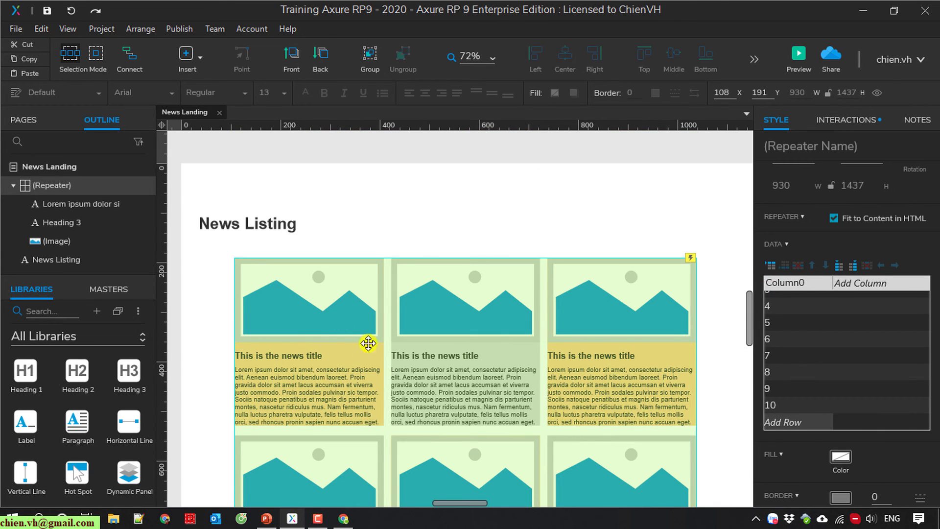
pyautogui.scroll(-5, 327, 343)
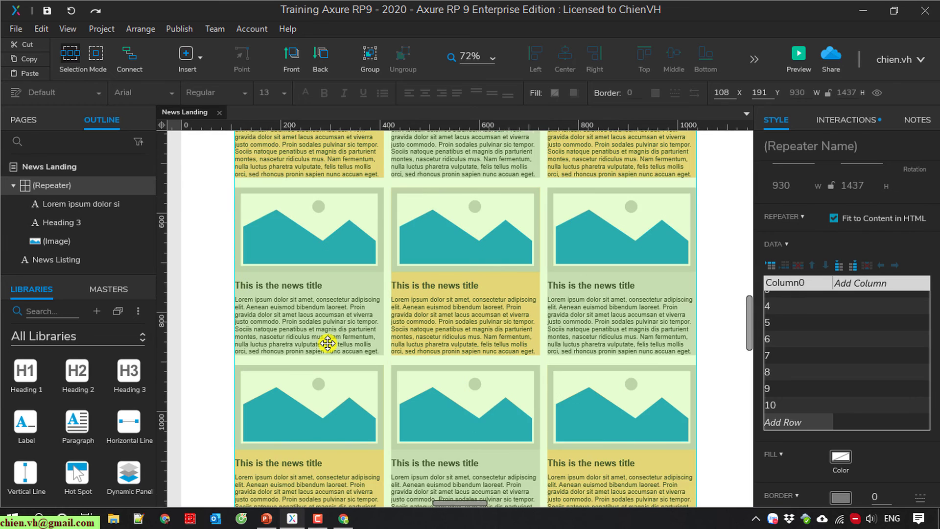
pyautogui.scroll(-2, 327, 343)
pyautogui.scroll(4, 328, 343)
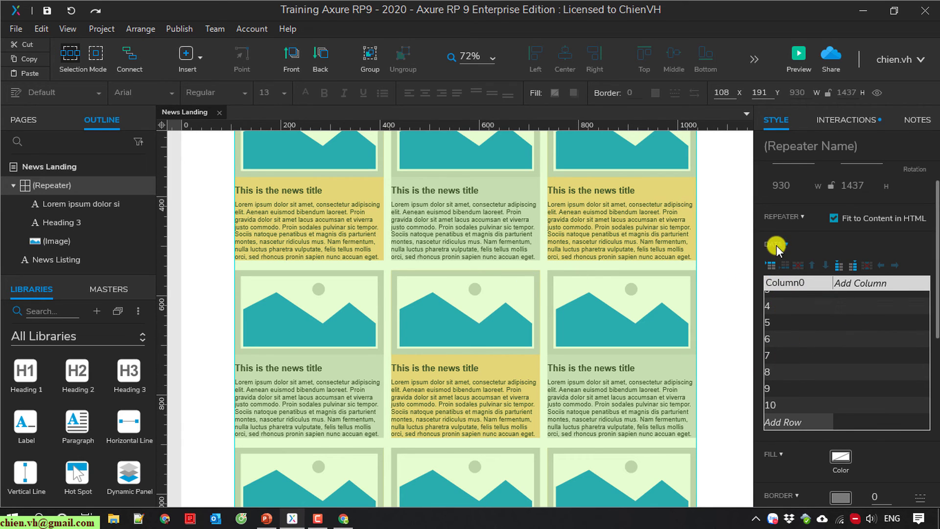
pyautogui.scroll(1, 794, 355)
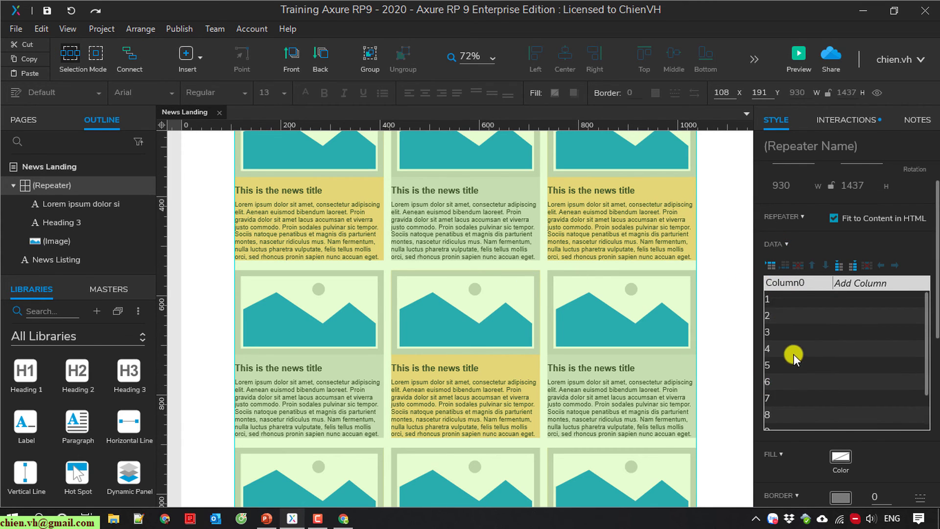
pyautogui.click(704, 352)
pyautogui.scroll(-5, 704, 351)
pyautogui.scroll(3, 704, 351)
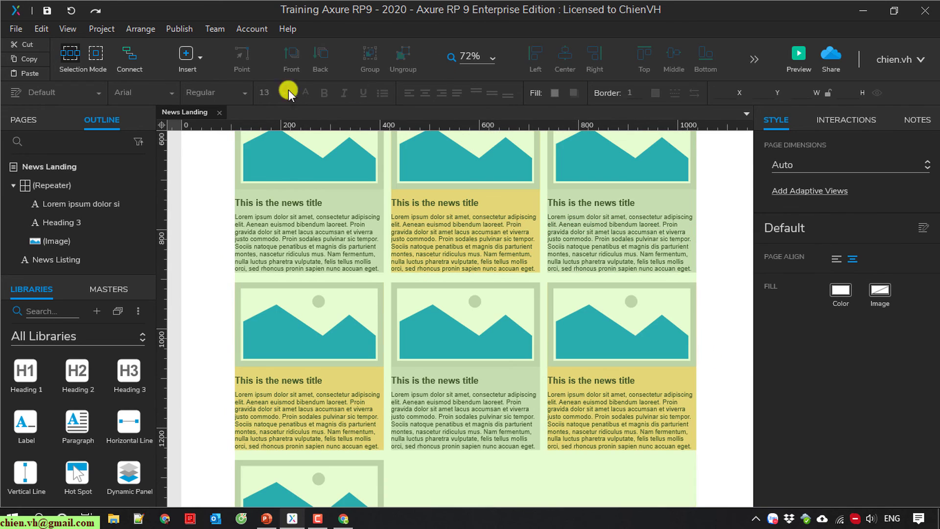
pyautogui.click(343, 518)
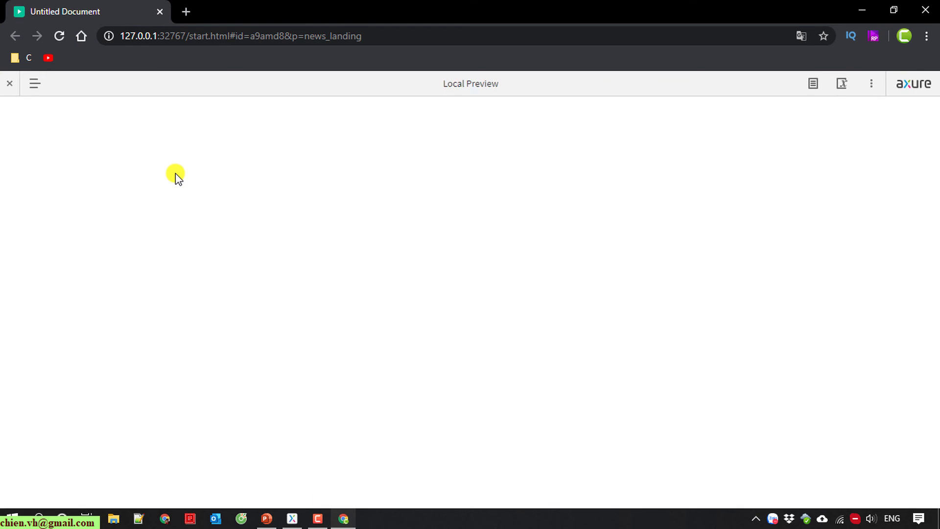
pyautogui.click(59, 35)
pyautogui.scroll(-5, 176, 173)
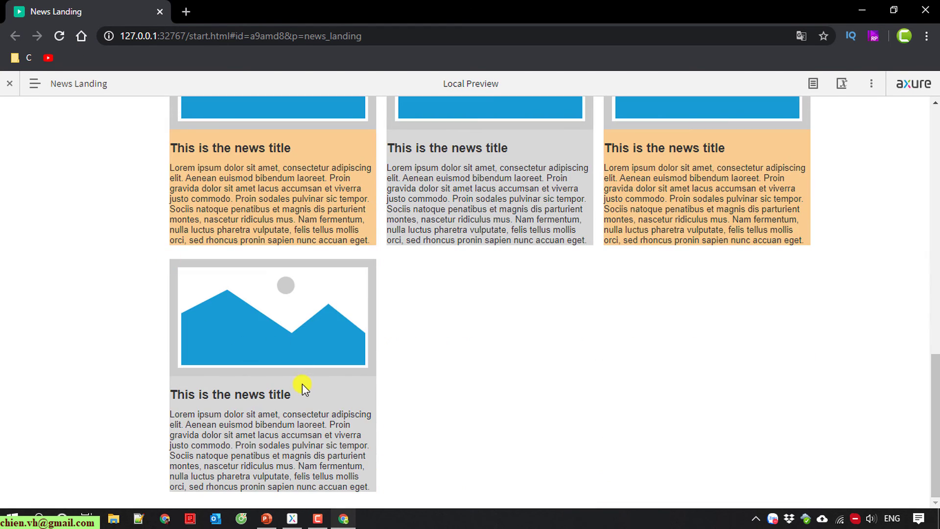
pyautogui.scroll(5, 302, 383)
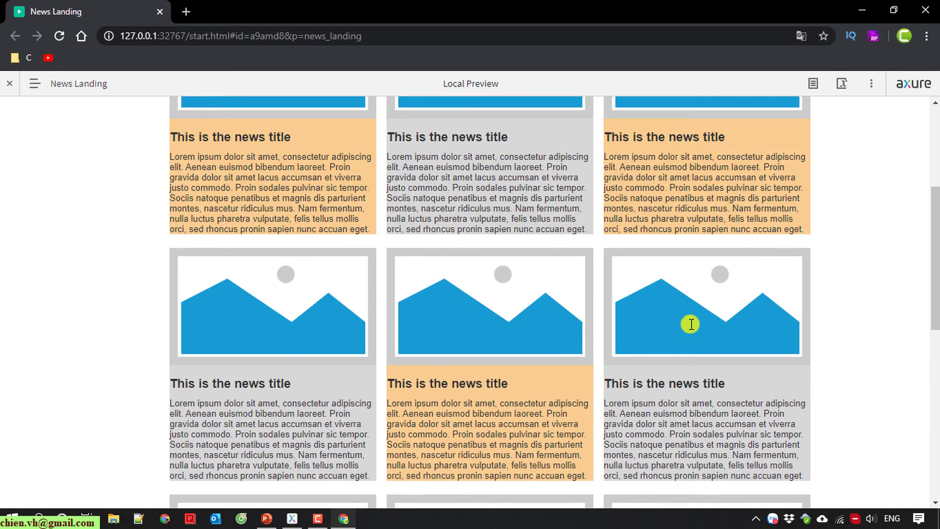
pyautogui.scroll(2, 691, 324)
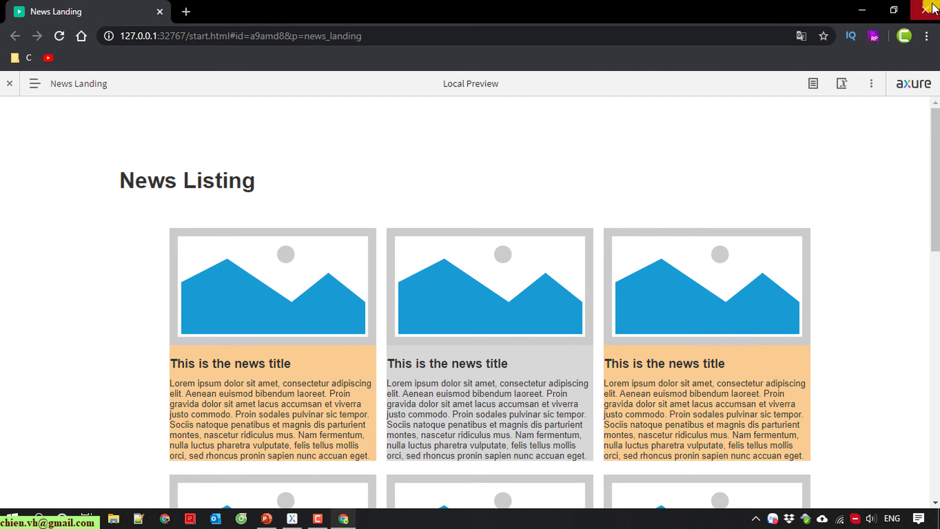
pyautogui.click(863, 10)
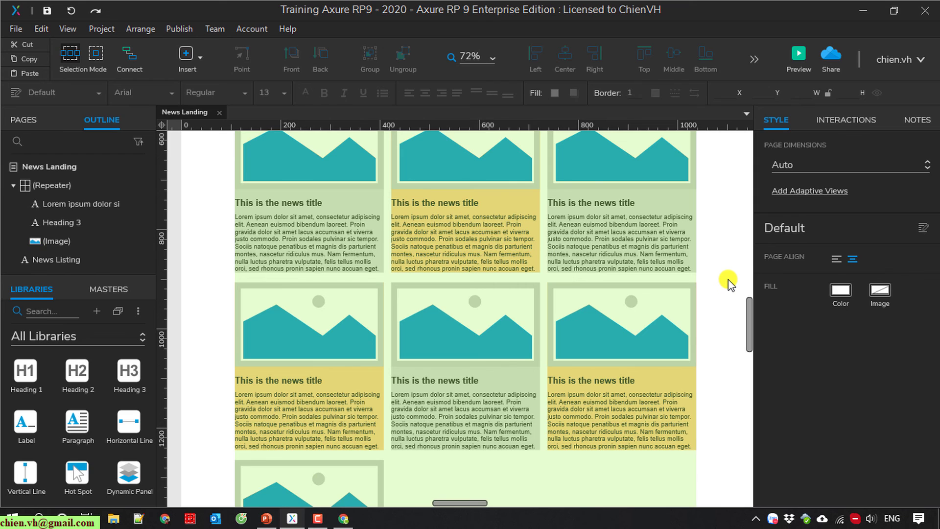
pyautogui.scroll(10, 731, 284)
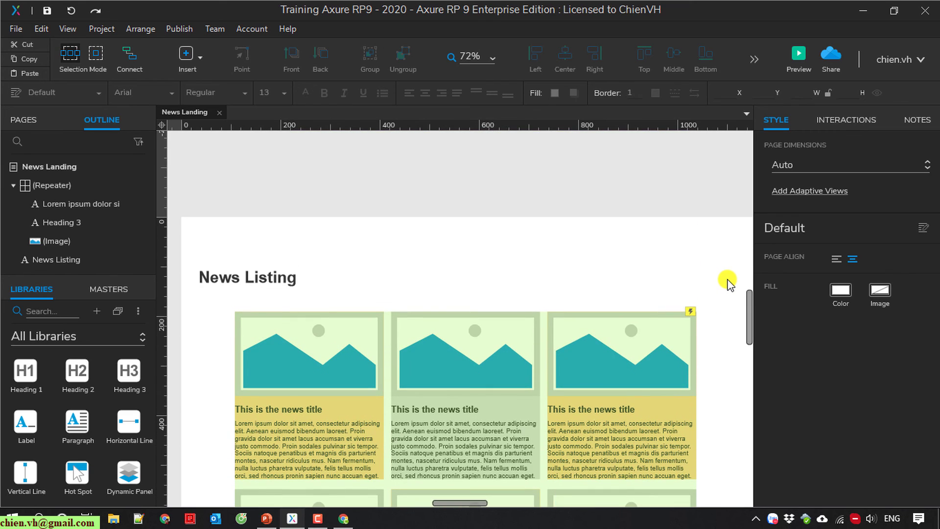